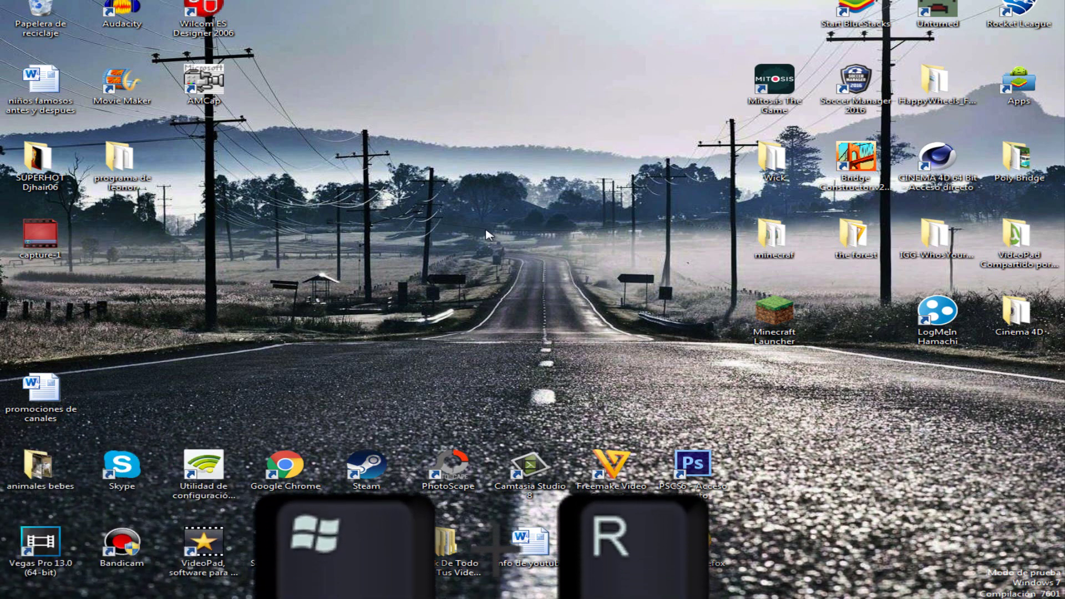
pyautogui.press('super+r')
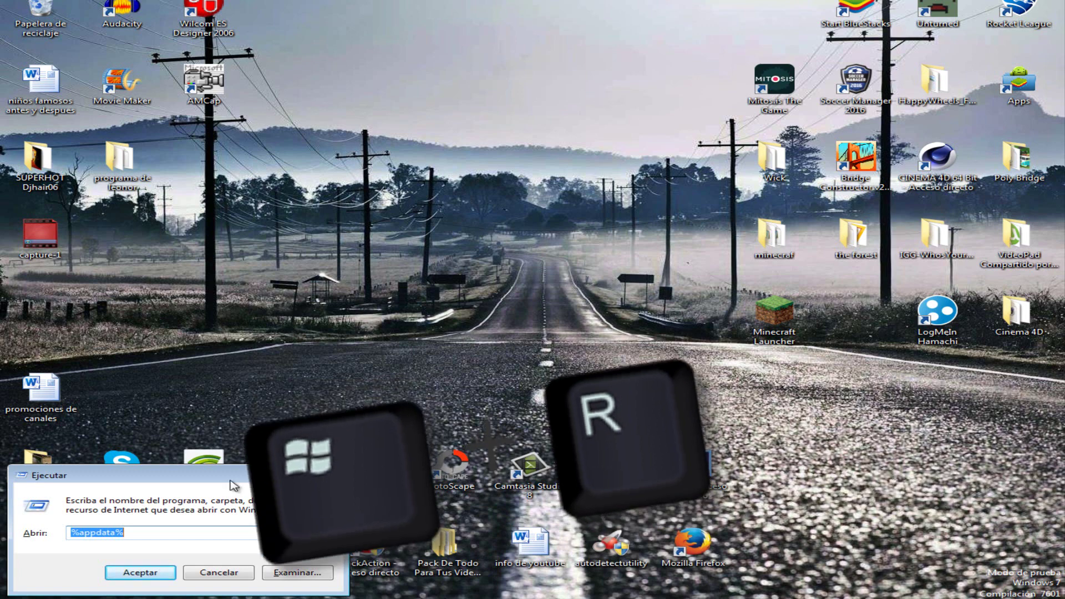
pyautogui.moveTo(219, 479); pyautogui.dragTo(294, 424)
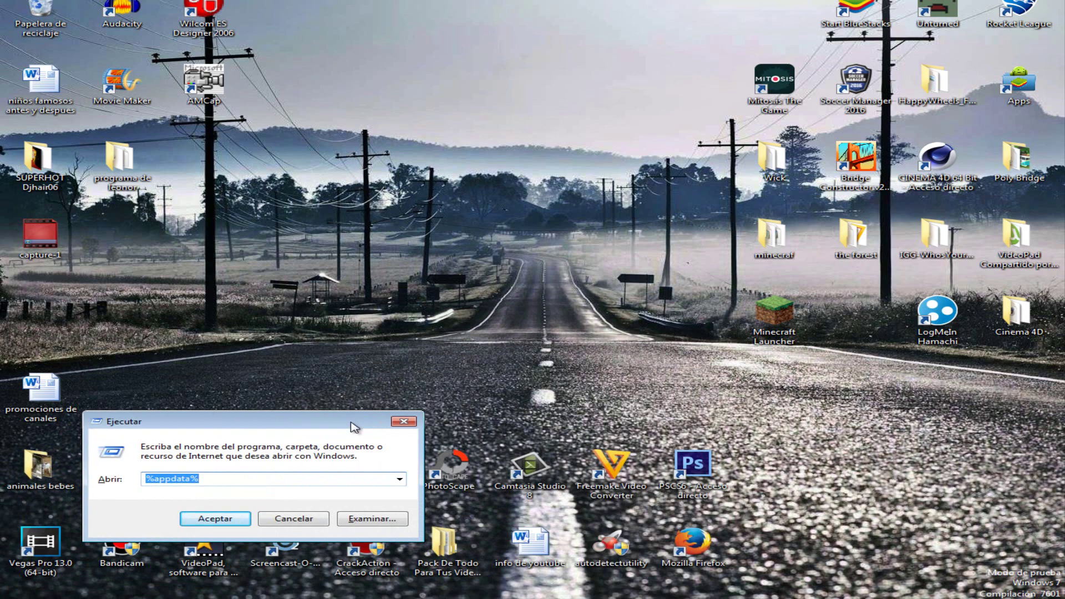
pyautogui.click(403, 422)
# Step: Search the Start menu for %appdata% and open the Roaming folder
pyautogui.click(10, 594)
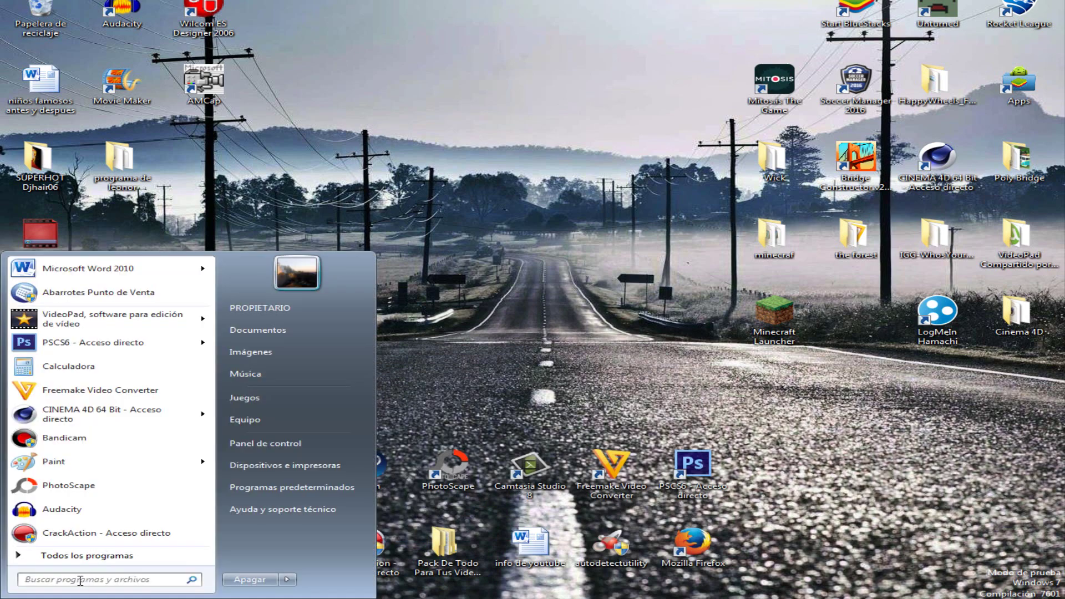
pyautogui.click(105, 581)
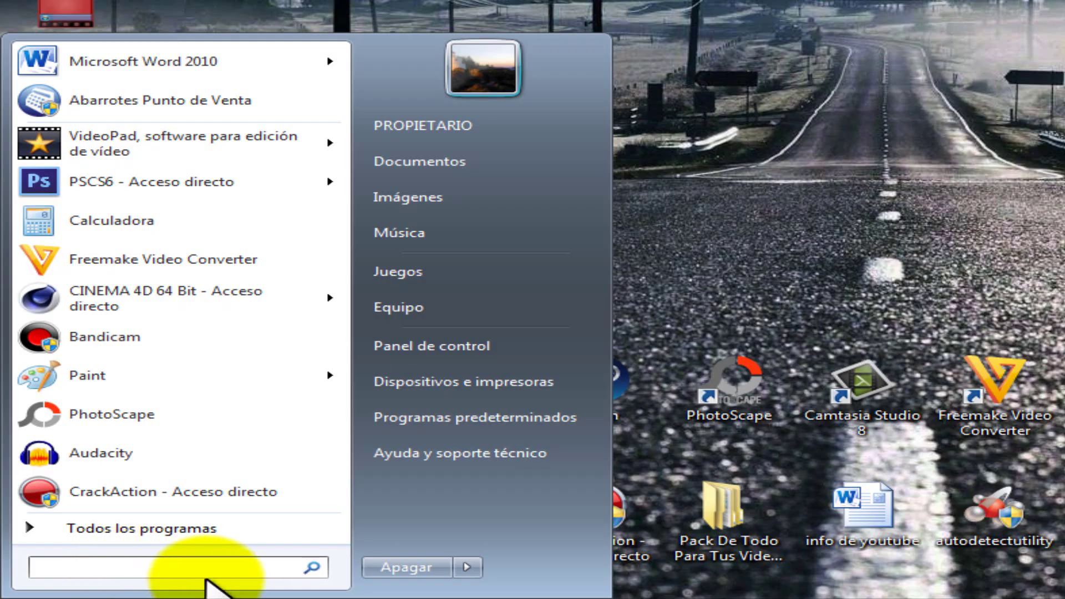
pyautogui.write('%')
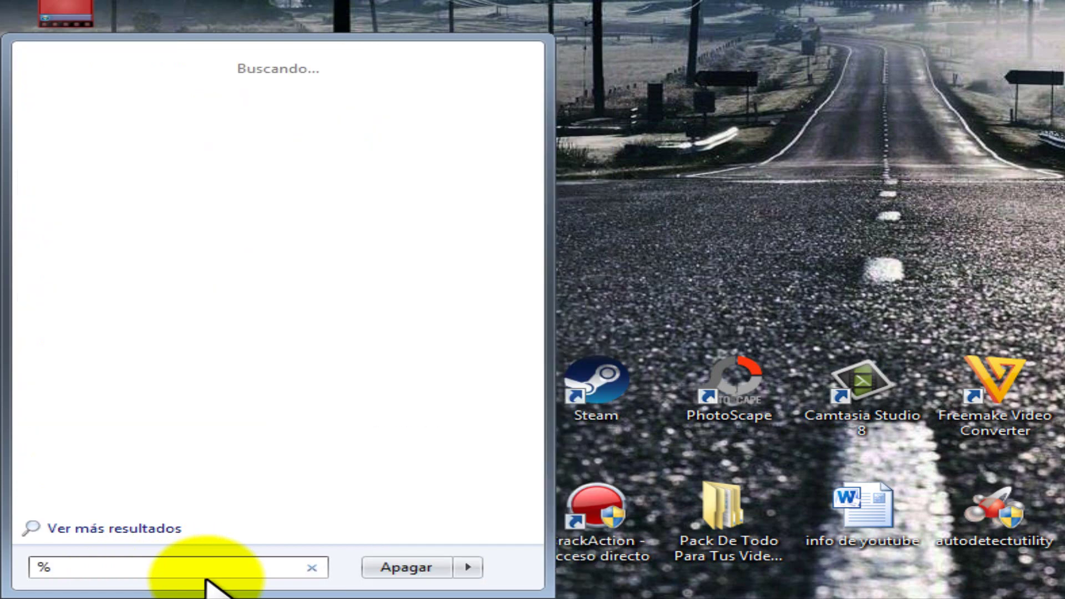
pyautogui.write('appdata%')
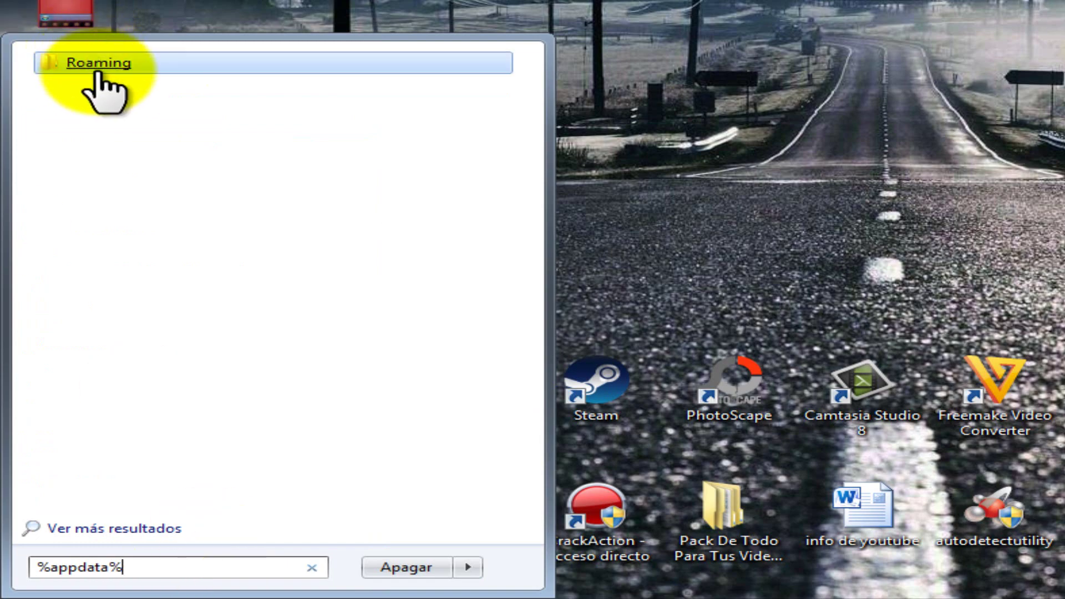
pyautogui.click(99, 71)
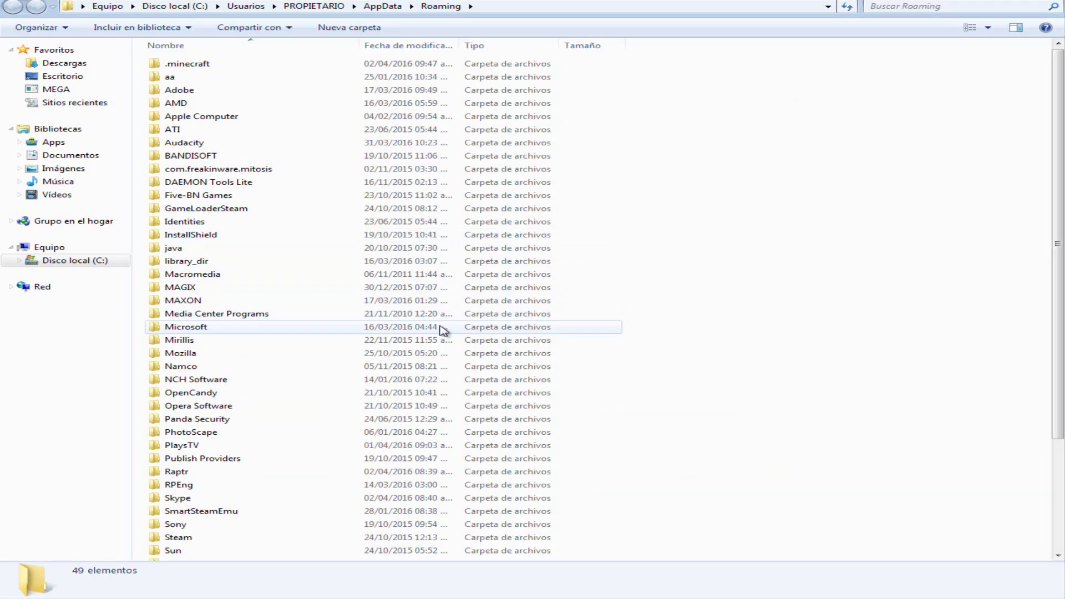
pyautogui.scroll(-4, 443, 330)
pyautogui.scroll(4, 444, 330)
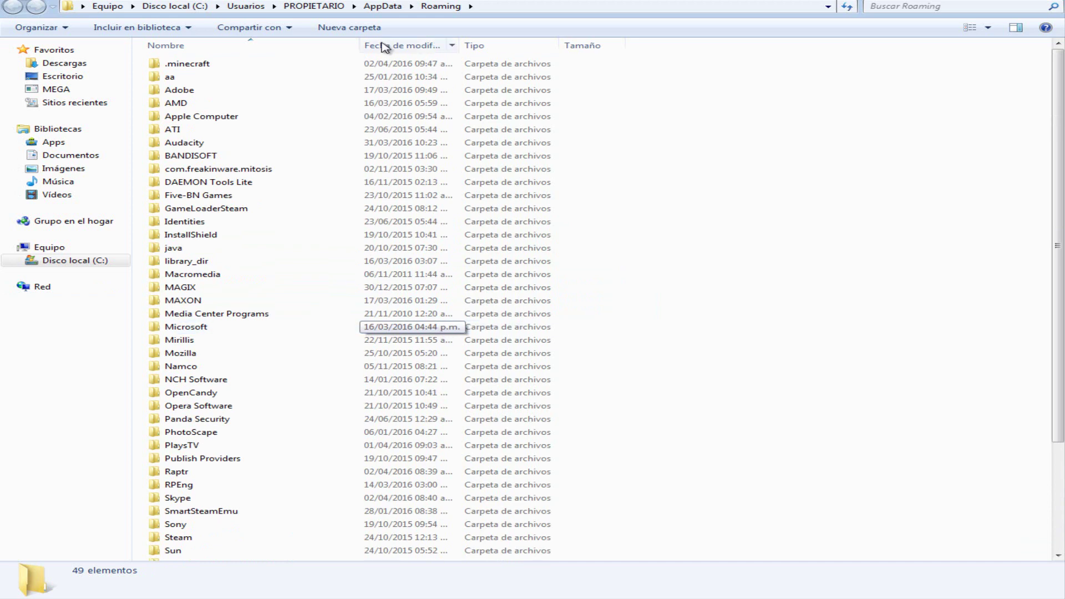
pyautogui.click(203, 65)
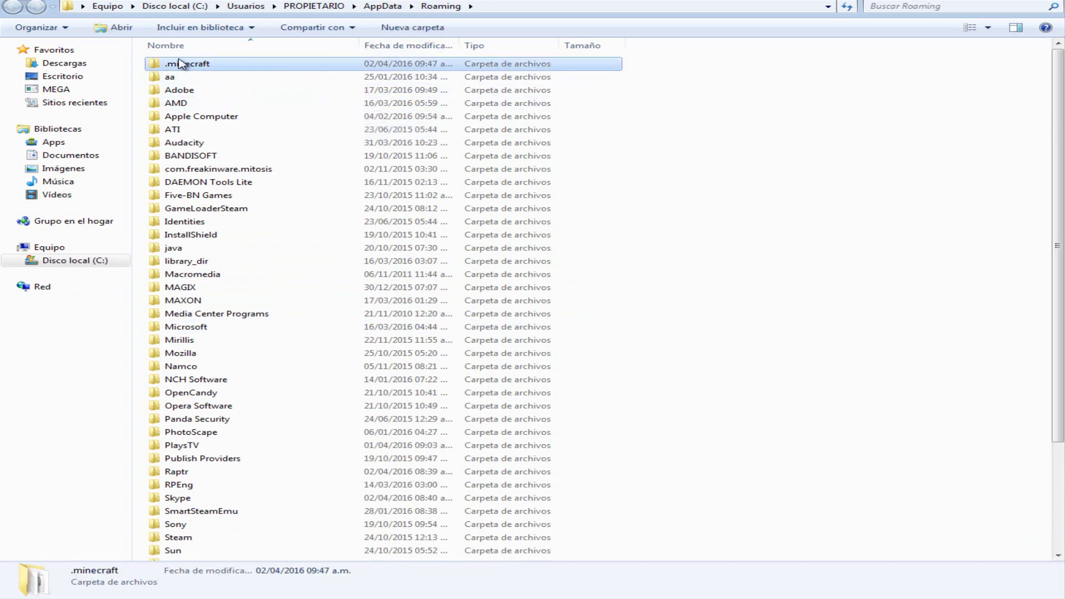
pyautogui.moveTo(208, 67)
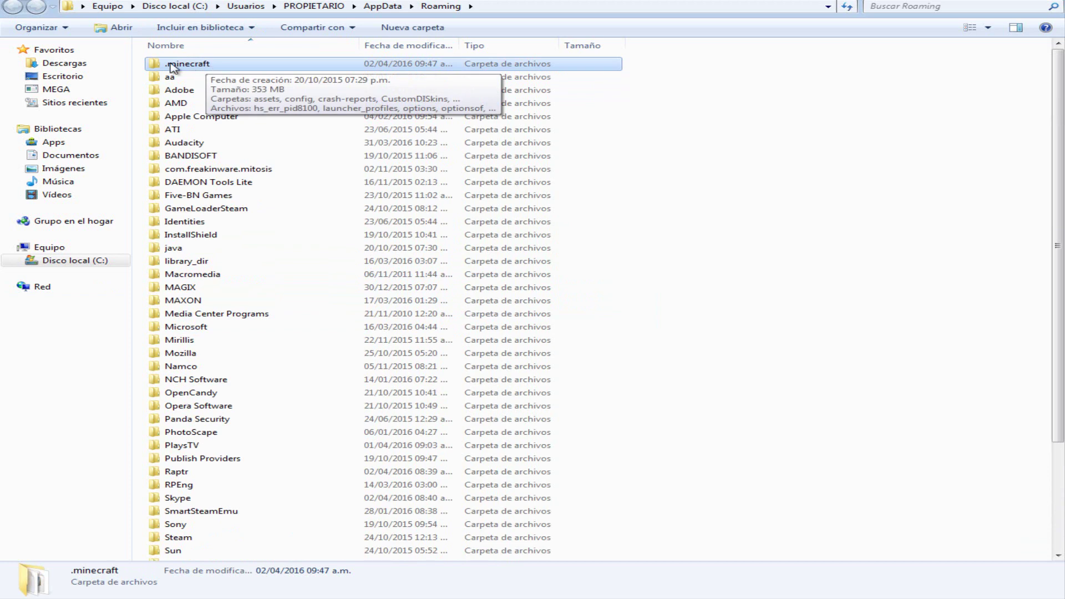
pyautogui.rightClick(185, 64)
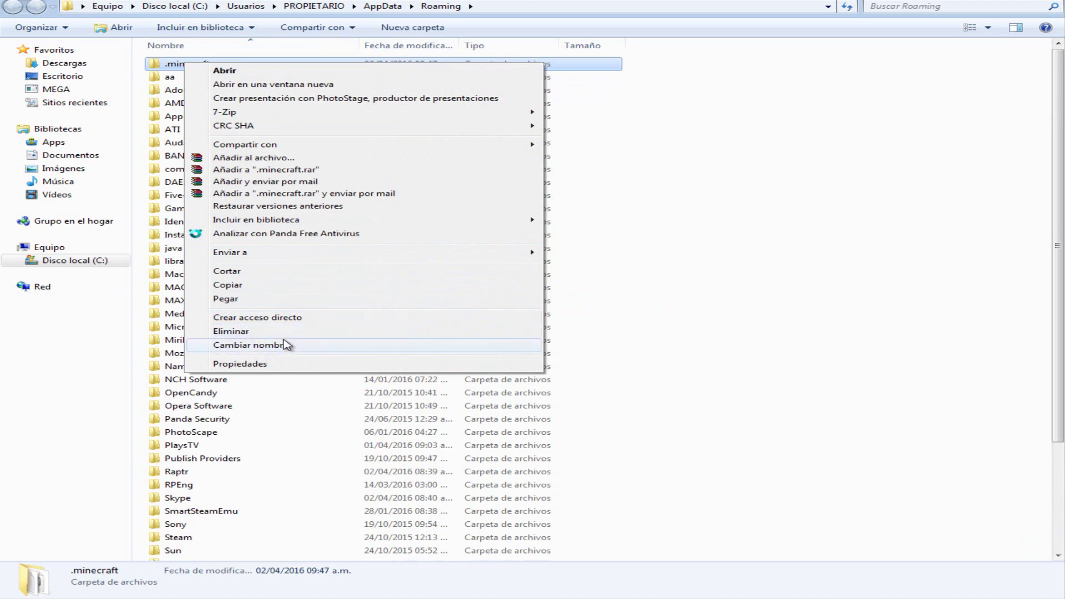
pyautogui.click(695, 168)
# Step: Create a new folder named "a" inside the Roaming folder
pyautogui.rightClick(695, 168)
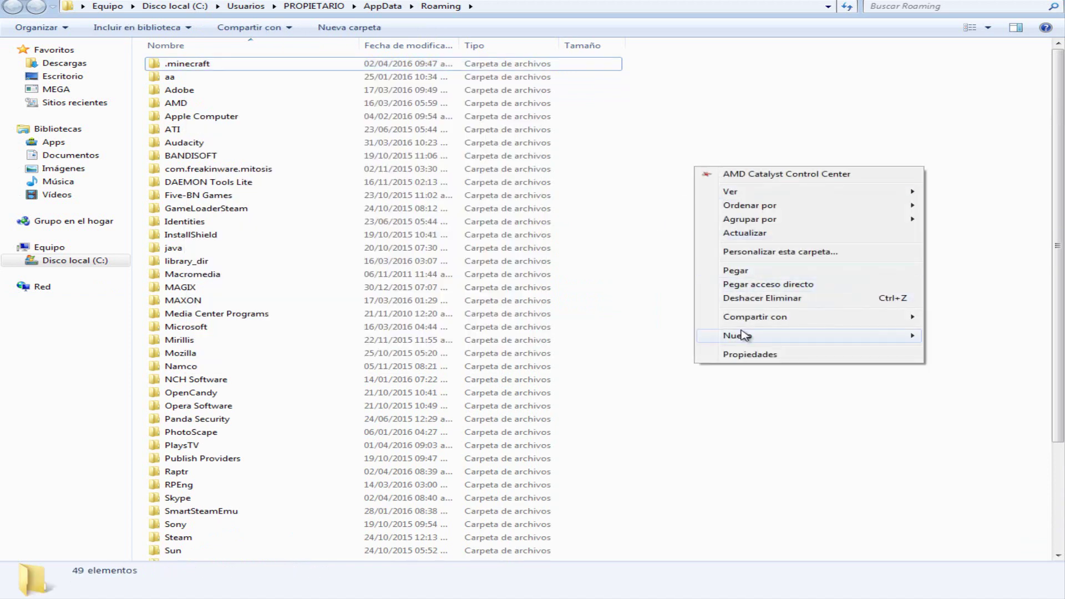
pyautogui.moveTo(825, 337)
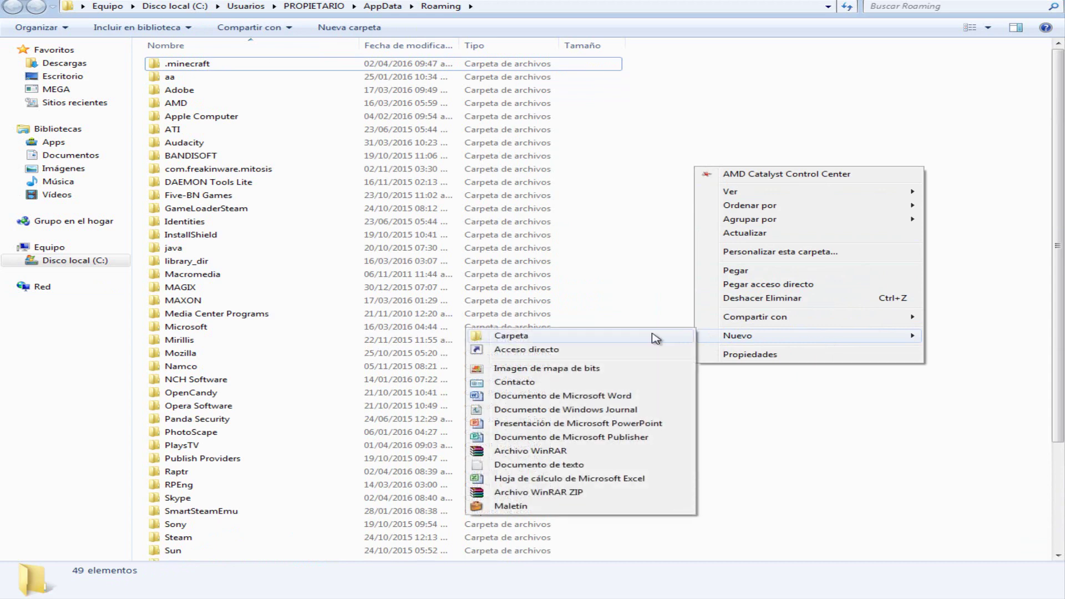
pyautogui.click(608, 337)
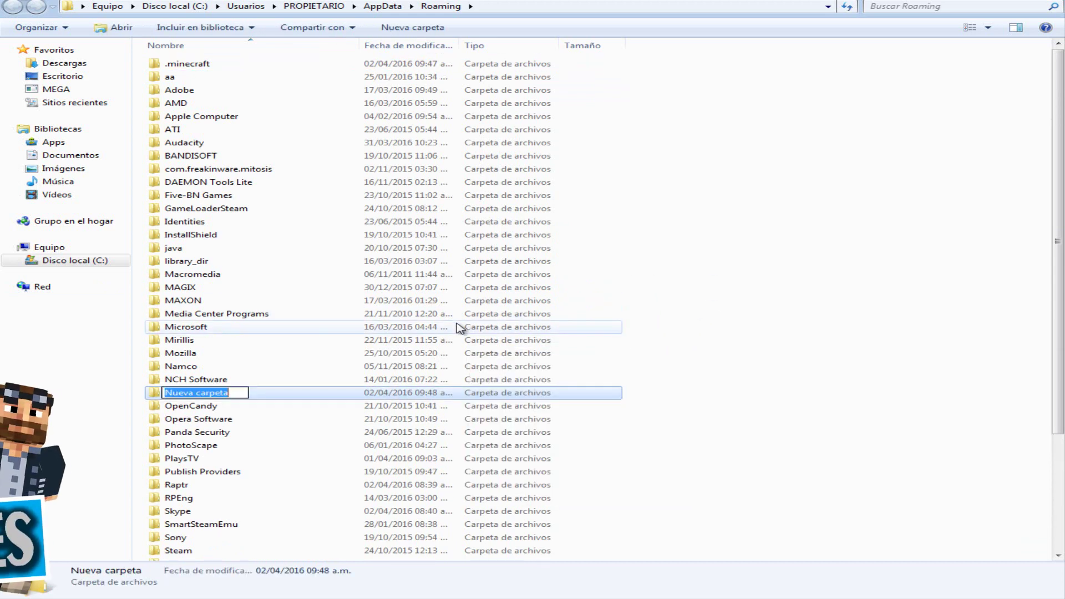
pyautogui.write('a')
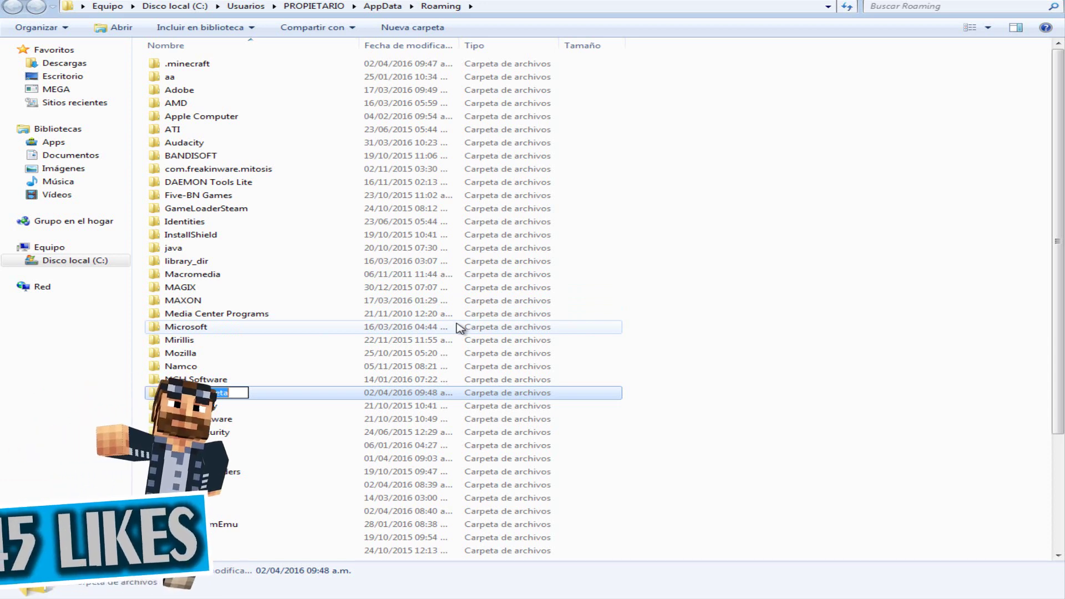
pyautogui.press('Return')
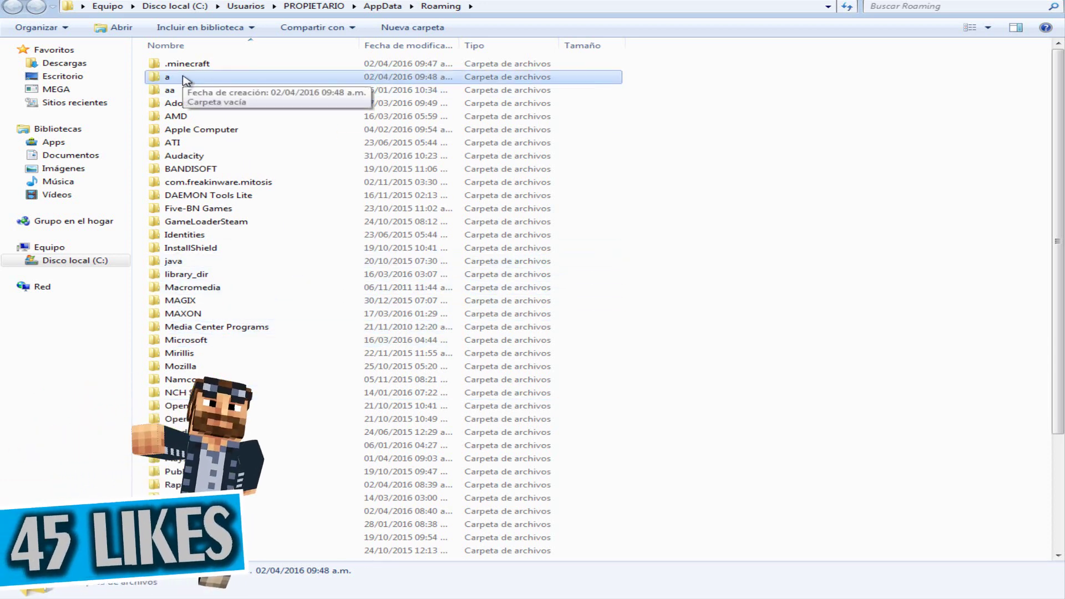
pyautogui.click(200, 69)
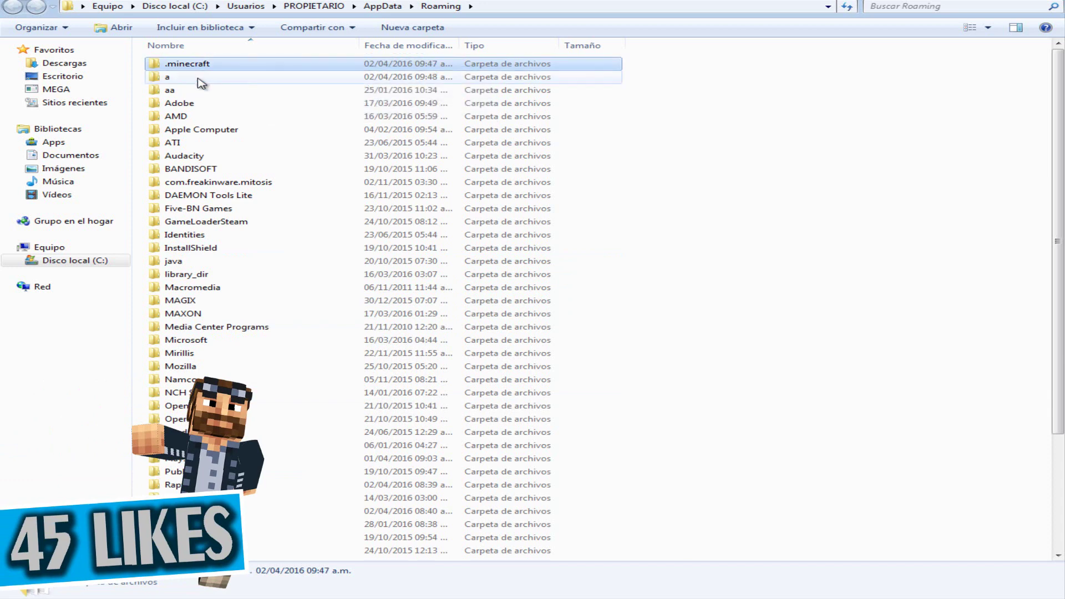
pyautogui.doubleClick(201, 69)
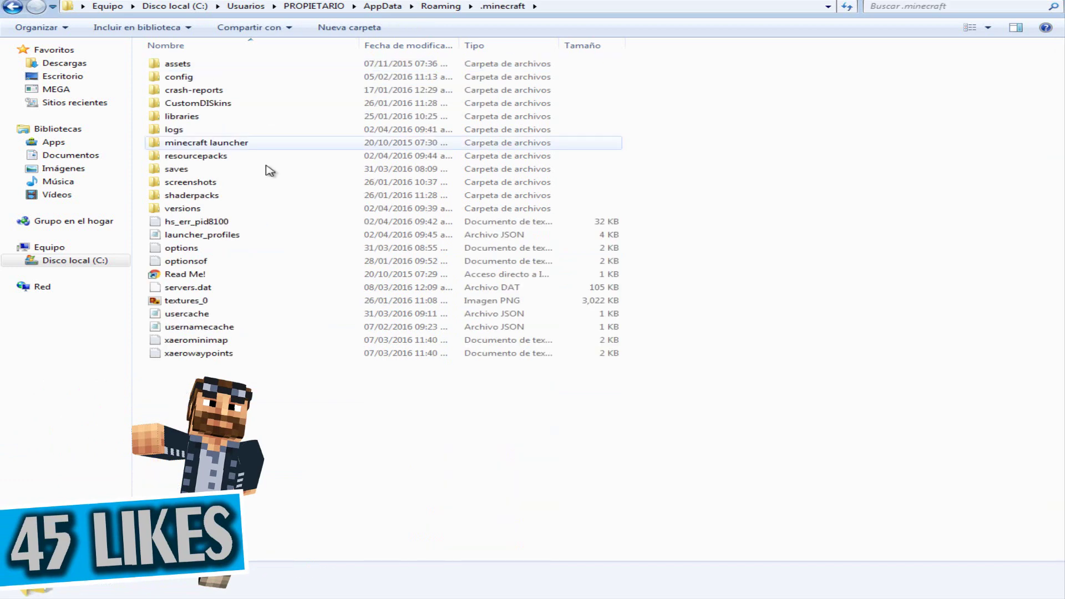
pyautogui.press('BackSpace')
# Step: Copy the .minecraft folder into the new "a" folder and return to Roaming
pyautogui.rightClick(179, 71)
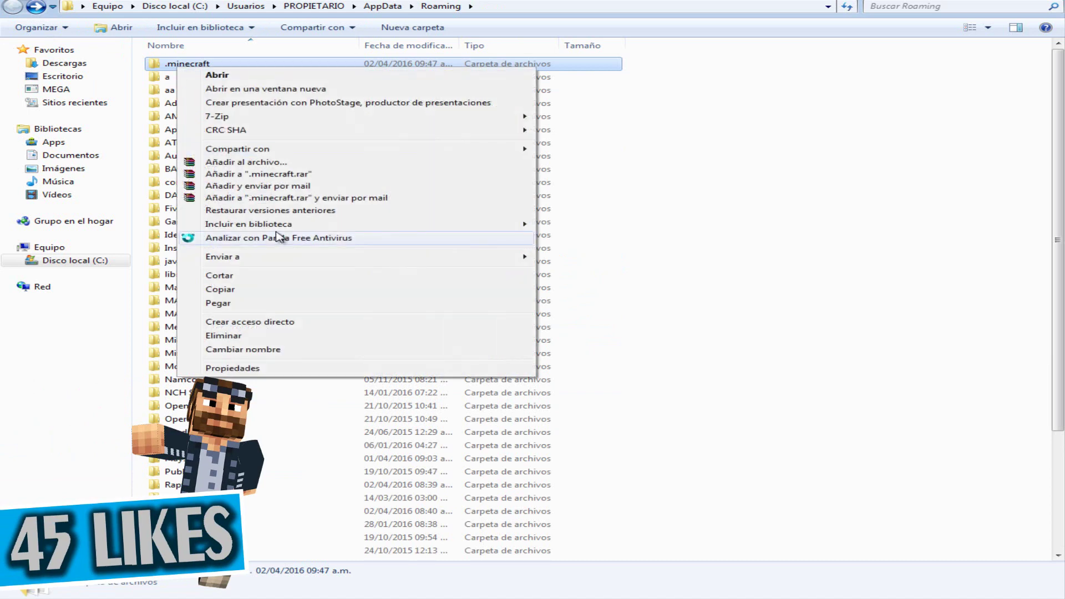
pyautogui.click(253, 290)
pyautogui.doubleClick(199, 78)
pyautogui.rightClick(279, 194)
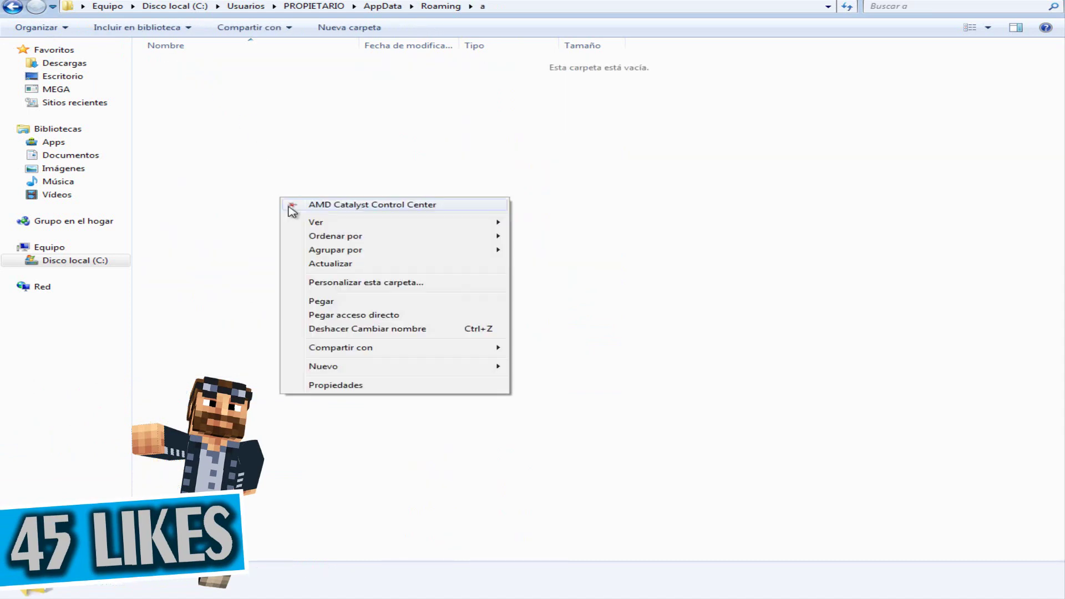
pyautogui.click(345, 303)
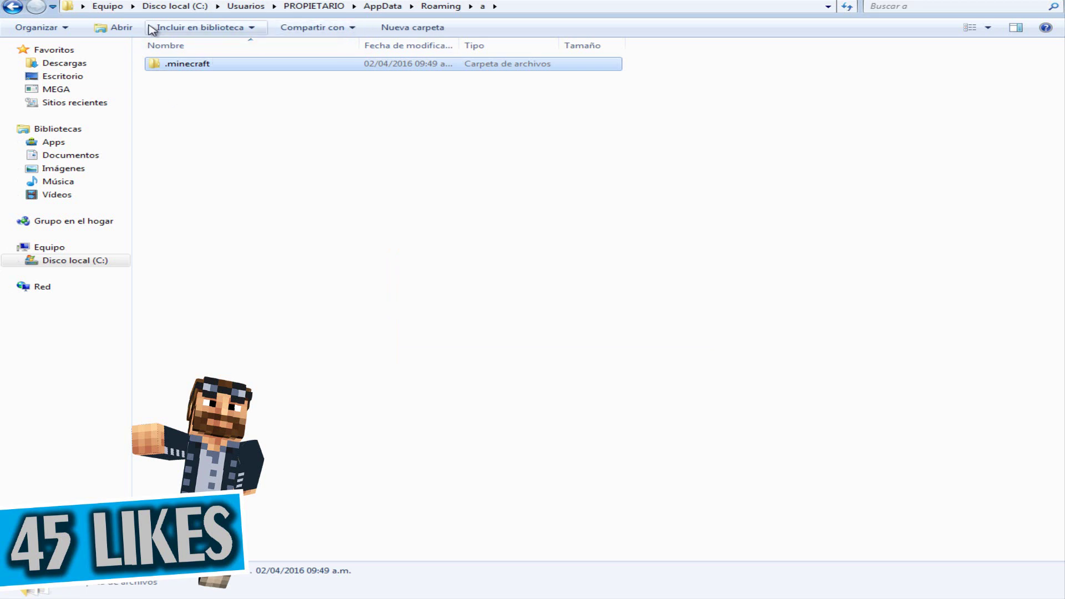
pyautogui.click(12, 6)
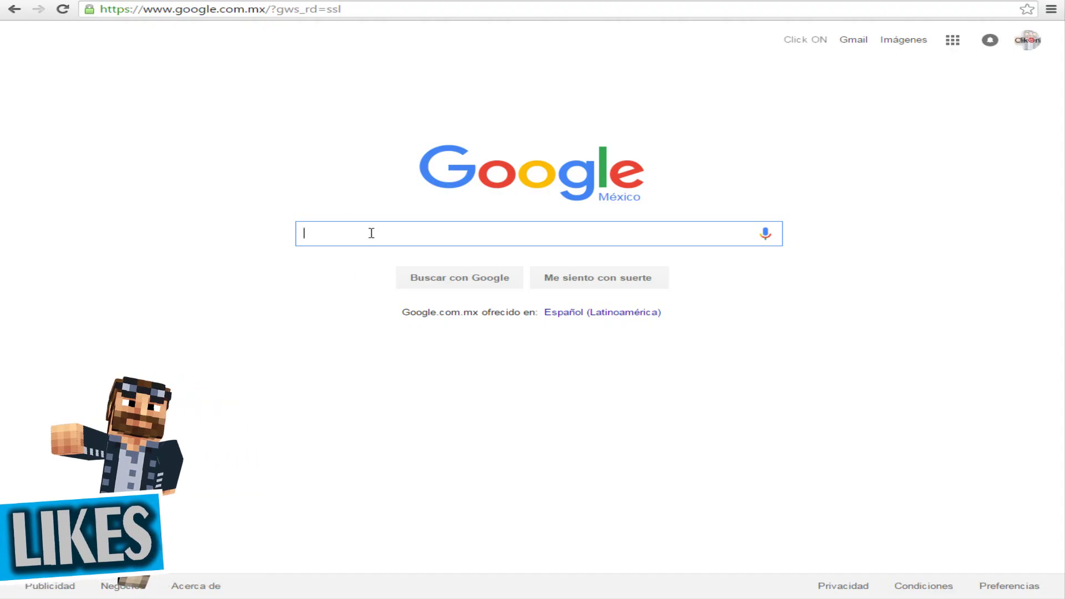
# Step: In Google Chrome, search Google for "forge" and open the Minecraft Forge site files.minecraftforge.net
pyautogui.write('forge')
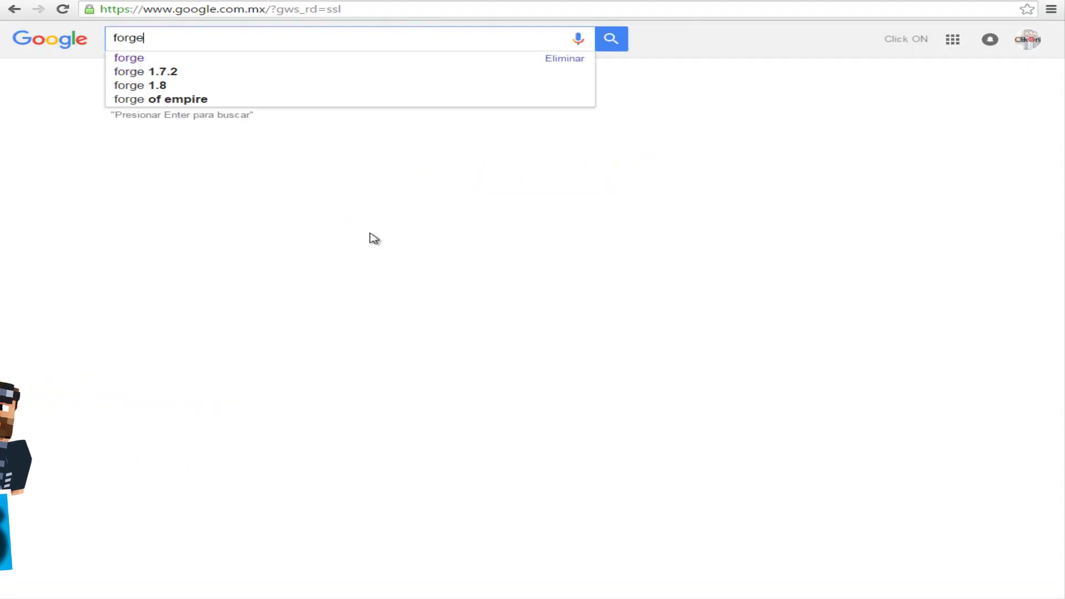
pyautogui.press('Return')
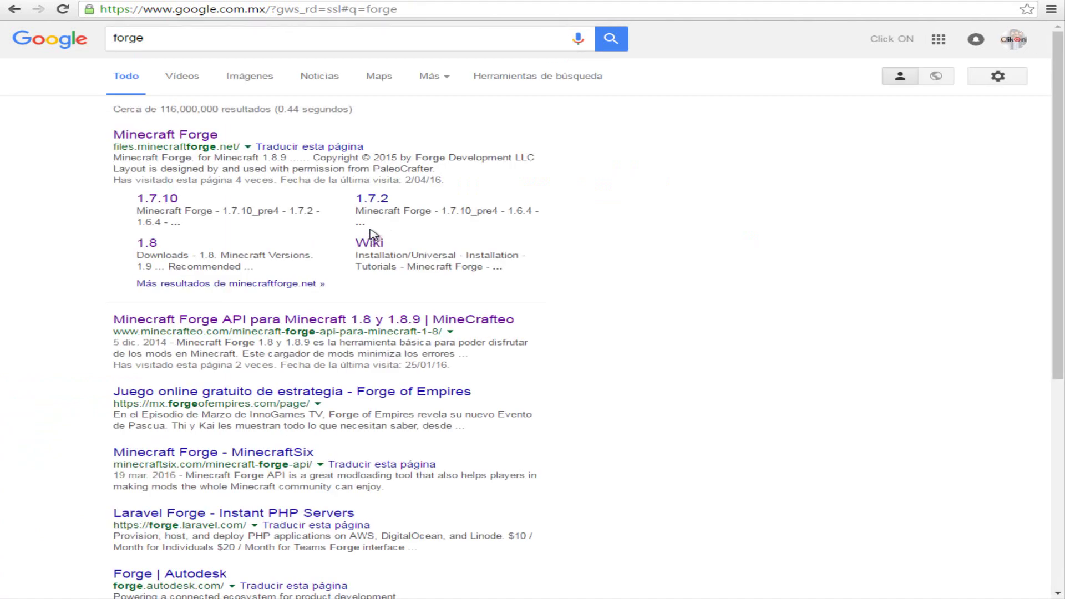
pyautogui.click(159, 134)
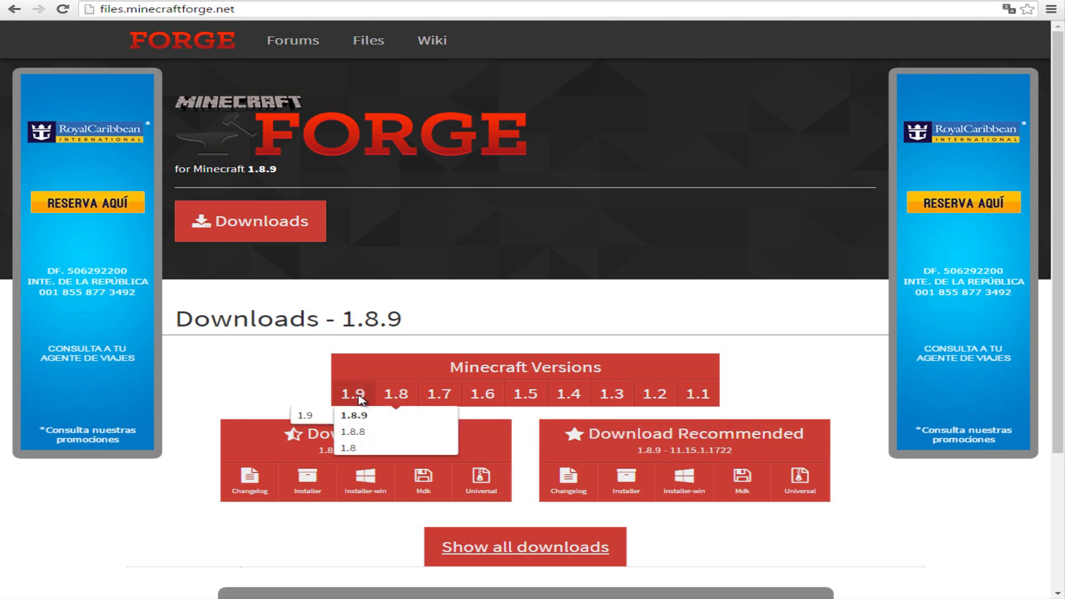
# Step: Download the latest Forge Windows installer for Minecraft 1.9, version 12.16.0.1824, skipping the advertisement page
pyautogui.click(358, 396)
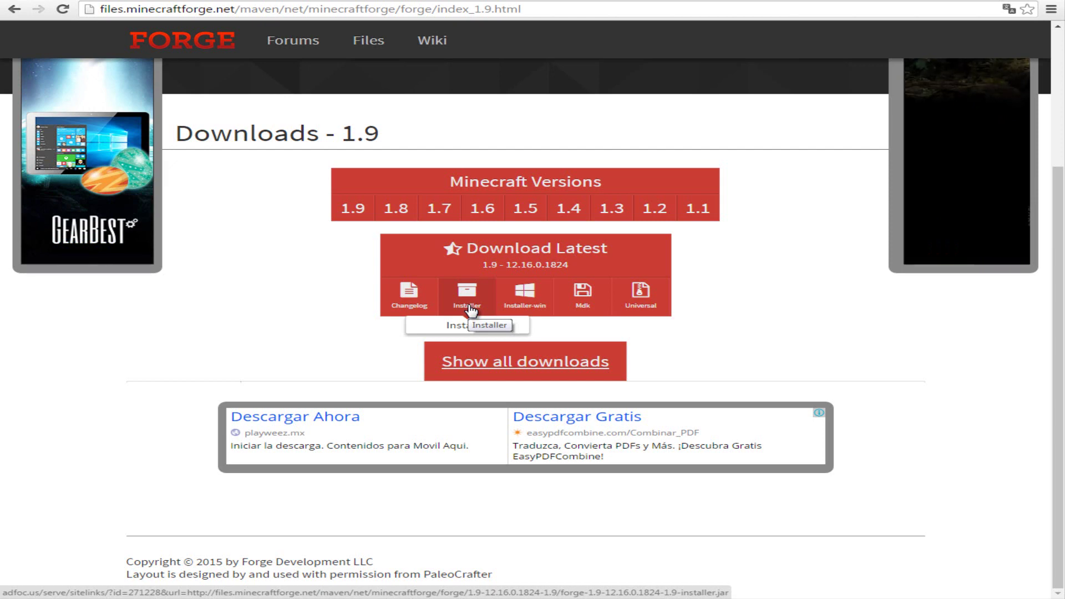
pyautogui.click(518, 302)
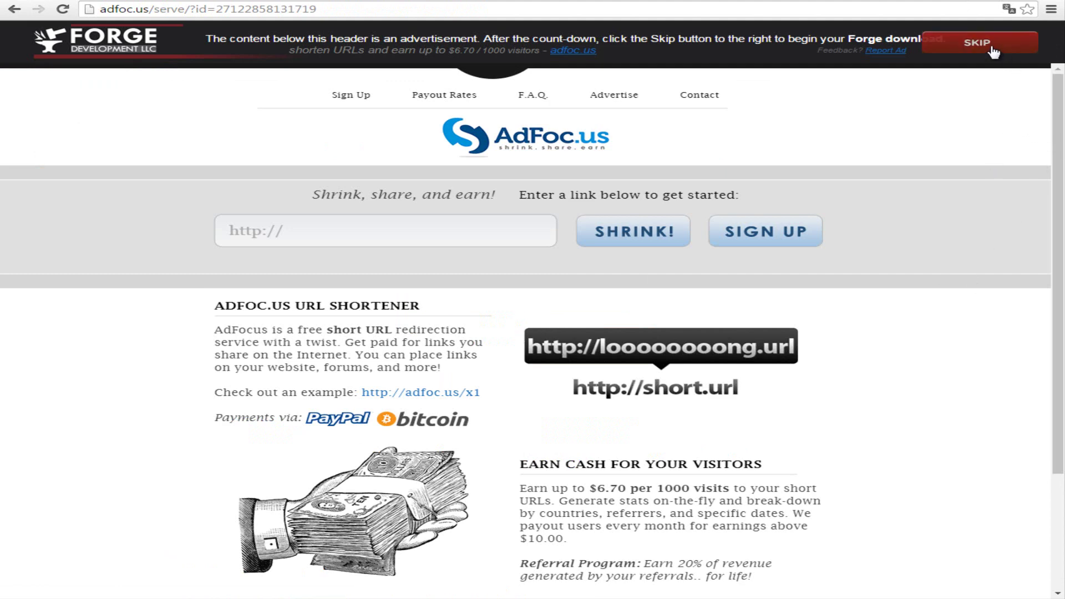
pyautogui.click(993, 46)
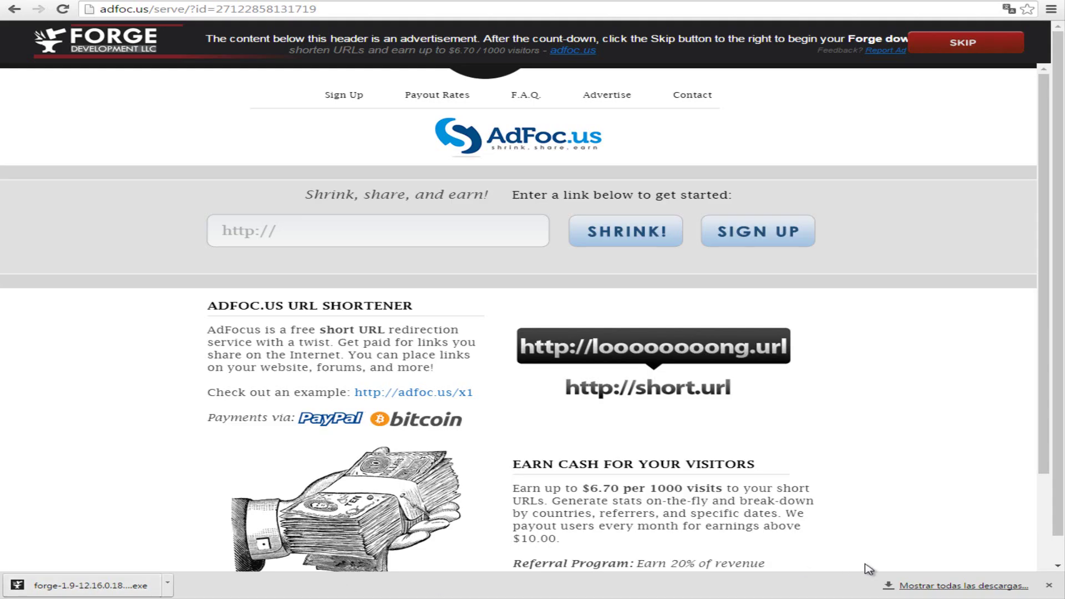
# Step: Show the downloaded forge-1.9-12.16.0.1824-1.9-installer-win.exe in its folder and move it to the desktop (Escritorio)
pyautogui.click(937, 586)
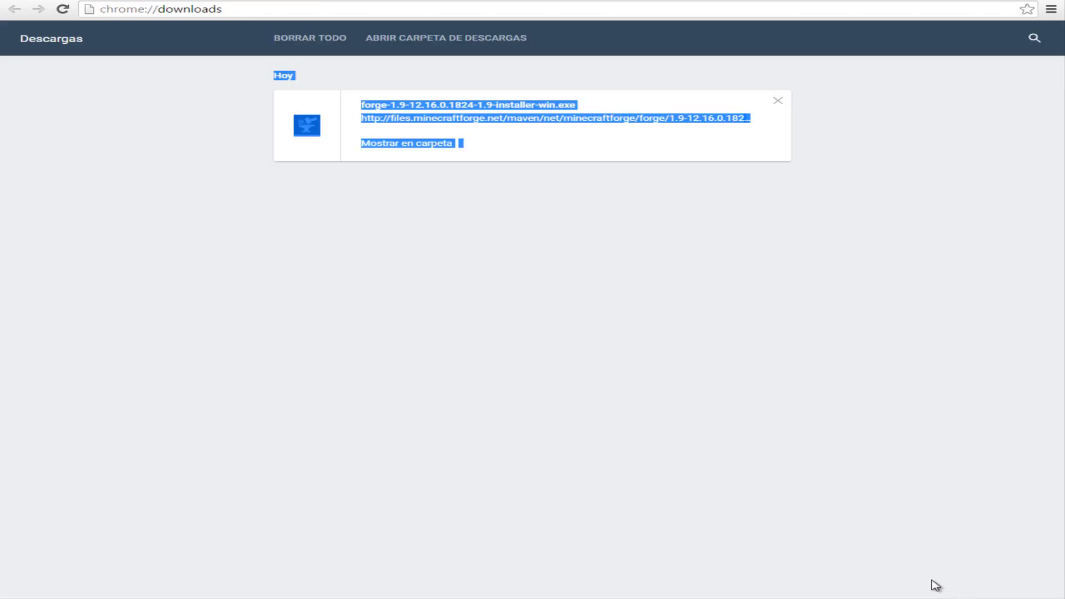
pyautogui.click(420, 145)
pyautogui.moveTo(319, 96); pyautogui.dragTo(342, 165)
pyautogui.moveTo(94, 116); pyautogui.dragTo(66, 78)
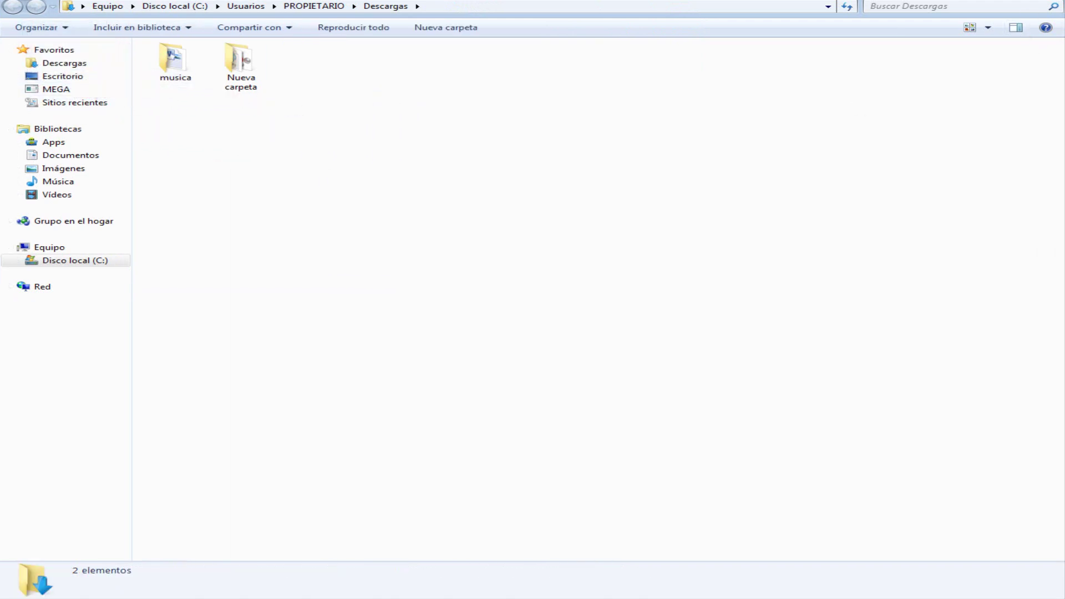
# Step: Show the desktop and place the Forge installer icon in the empty area above the PhotoScape shortcut
pyautogui.hotkey('alt', 'Tab')
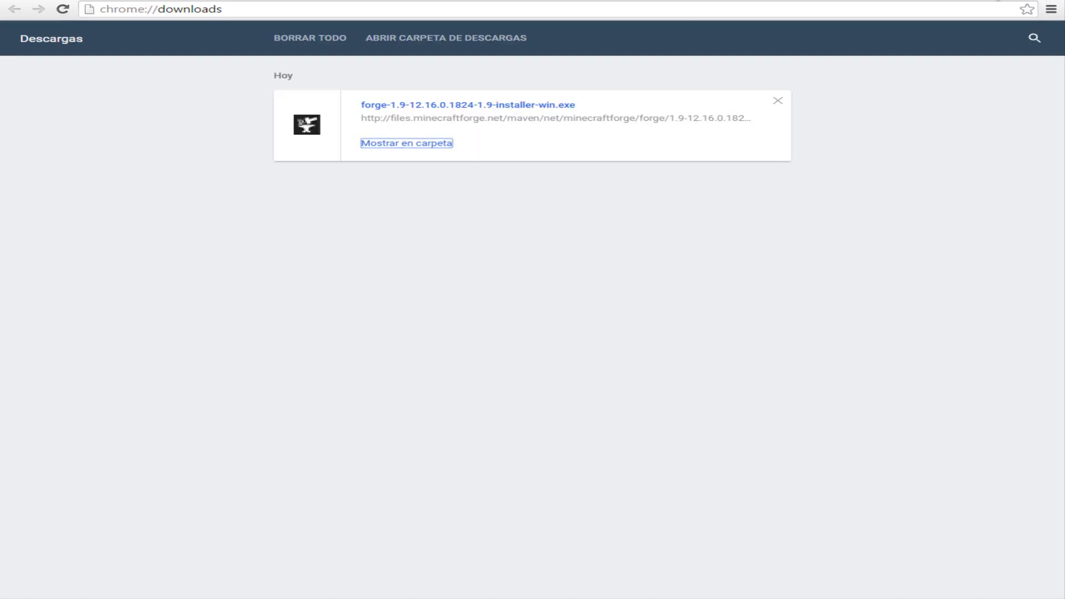
pyautogui.press('super+d')
pyautogui.moveTo(39, 313); pyautogui.dragTo(444, 312)
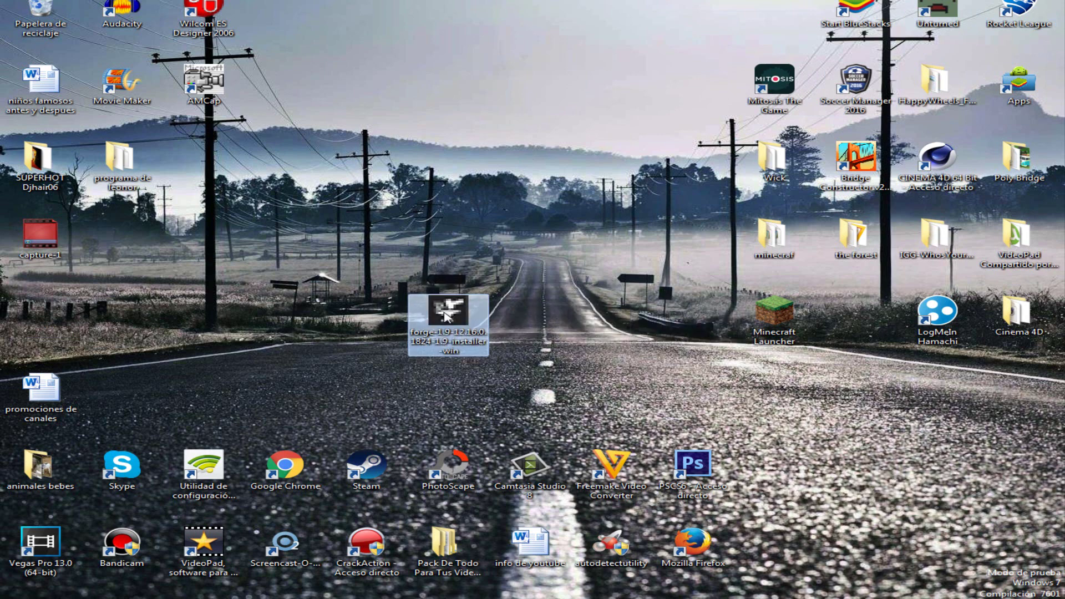
pyautogui.moveTo(444, 315)
pyautogui.mouseDown()
pyautogui.moveTo(383, 309)
pyautogui.moveTo(445, 319)
pyautogui.mouseUp()
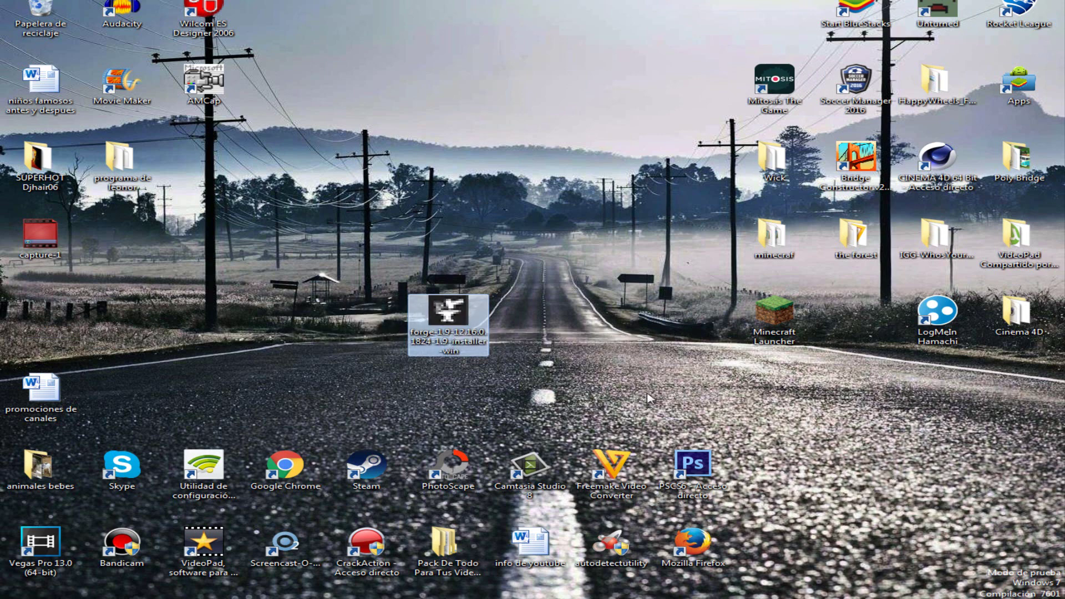
pyautogui.moveTo(460, 324); pyautogui.dragTo(542, 325)
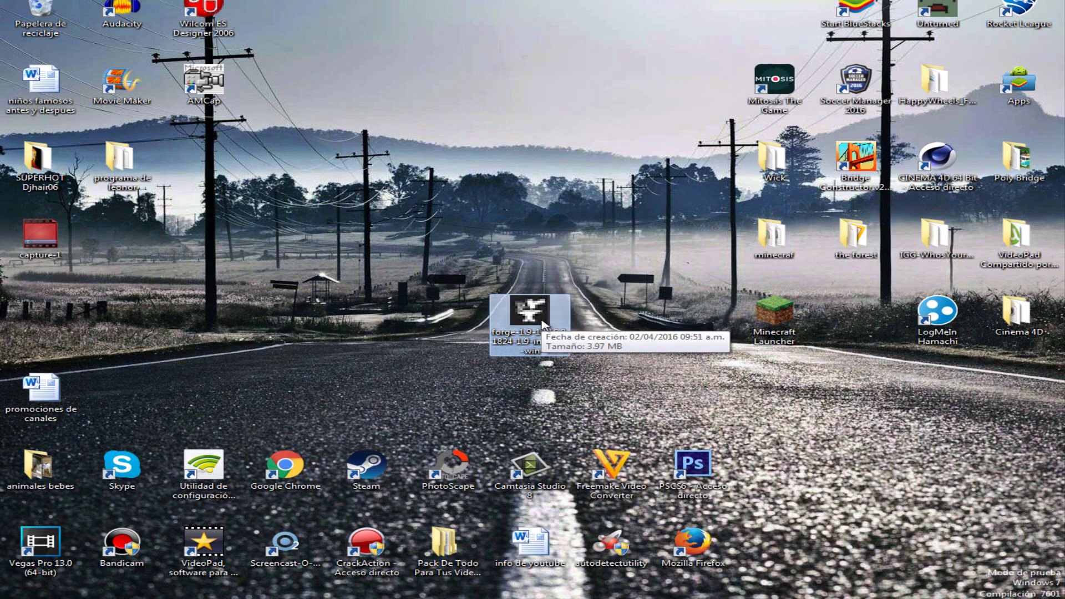
pyautogui.moveTo(542, 324); pyautogui.dragTo(470, 321)
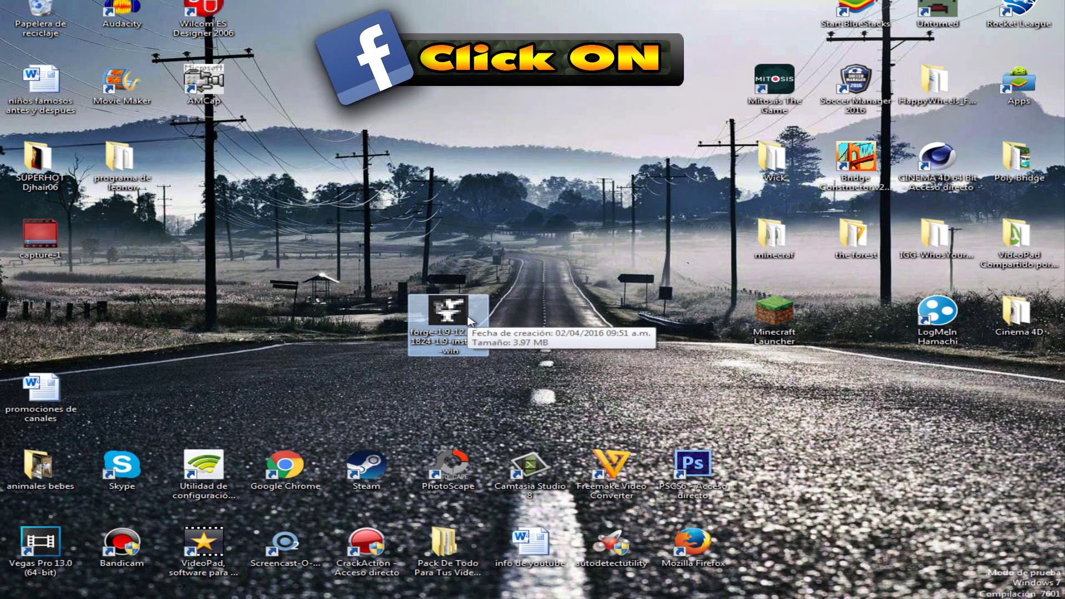
# Step: Run the desktop Forge installer to install the 1.9-12.16.0.1824 client, and move its icon beside the Minecraft Launcher shortcut
pyautogui.moveTo(470, 321)
pyautogui.mouseDown()
pyautogui.moveTo(552, 325)
pyautogui.moveTo(469, 325)
pyautogui.mouseUp()
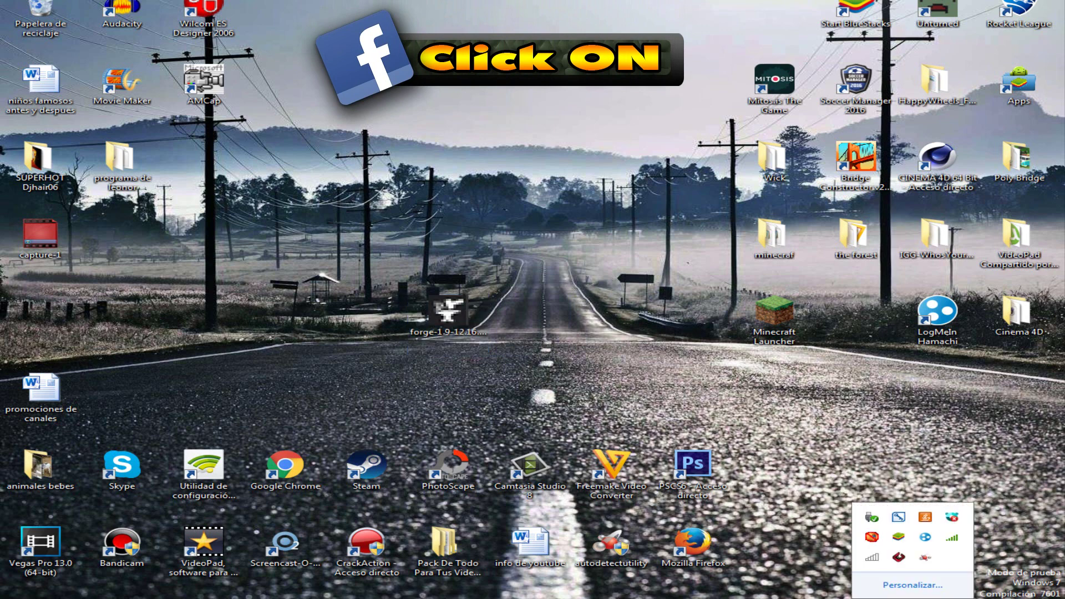
pyautogui.click(912, 598)
pyautogui.doubleClick(447, 311)
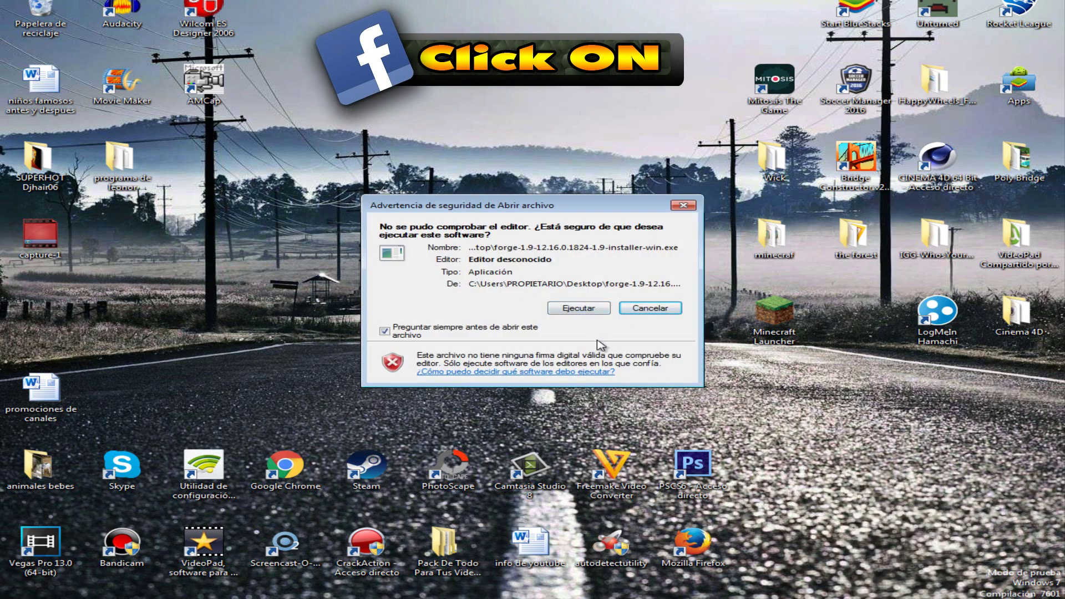
pyautogui.click(601, 311)
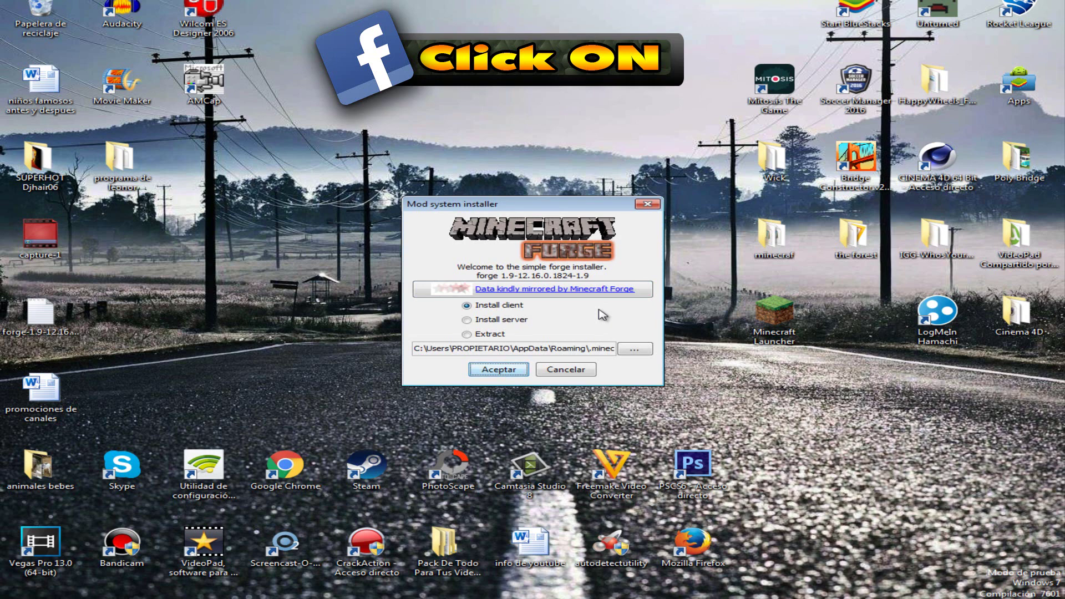
pyautogui.click(518, 371)
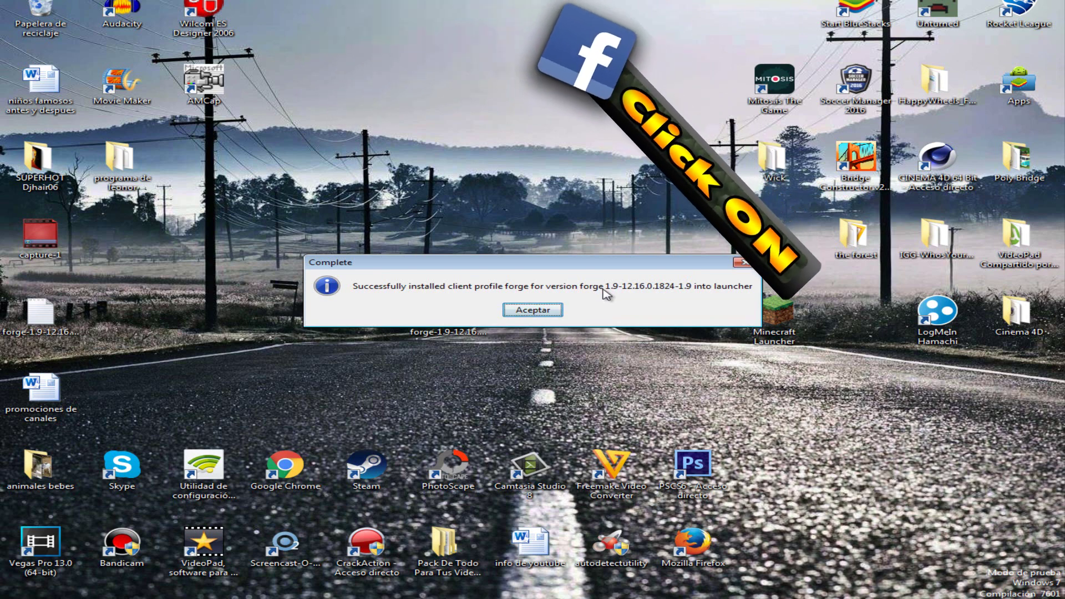
pyautogui.click(552, 310)
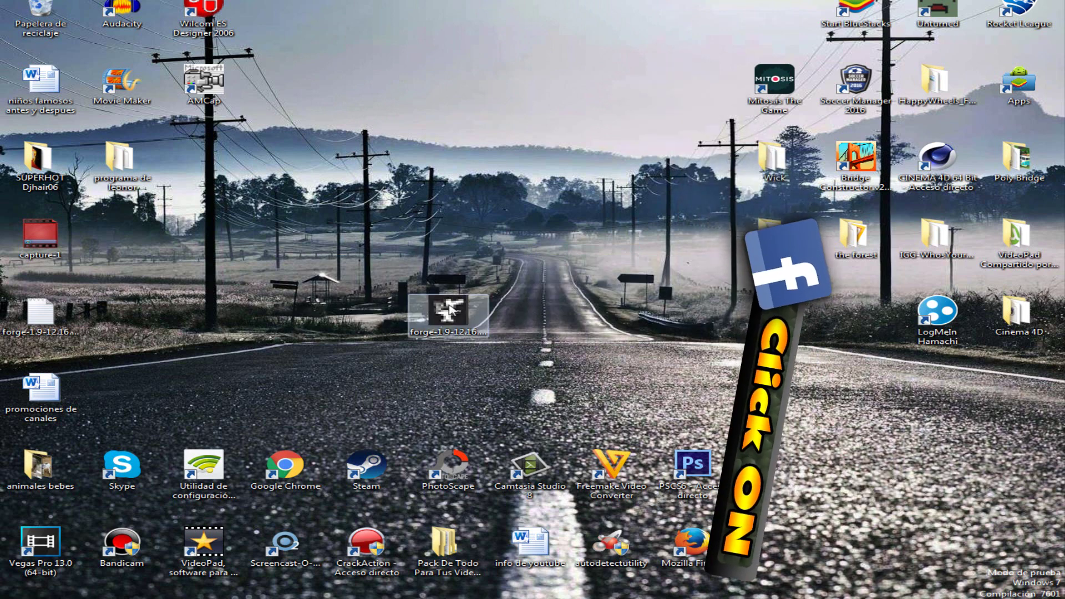
pyautogui.moveTo(450, 310); pyautogui.dragTo(831, 333)
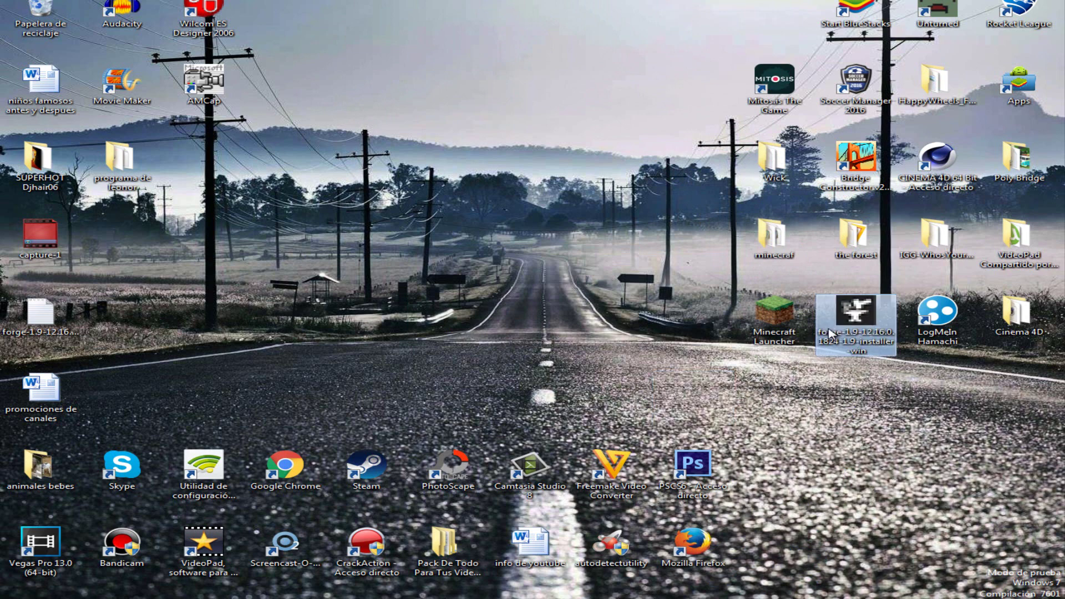
# Step: In the Minecraft Launcher, set the default profile's version to release 1.9-forge1.9-12.16.0.1824-1.9 and save the profile
pyautogui.doubleClick(775, 329)
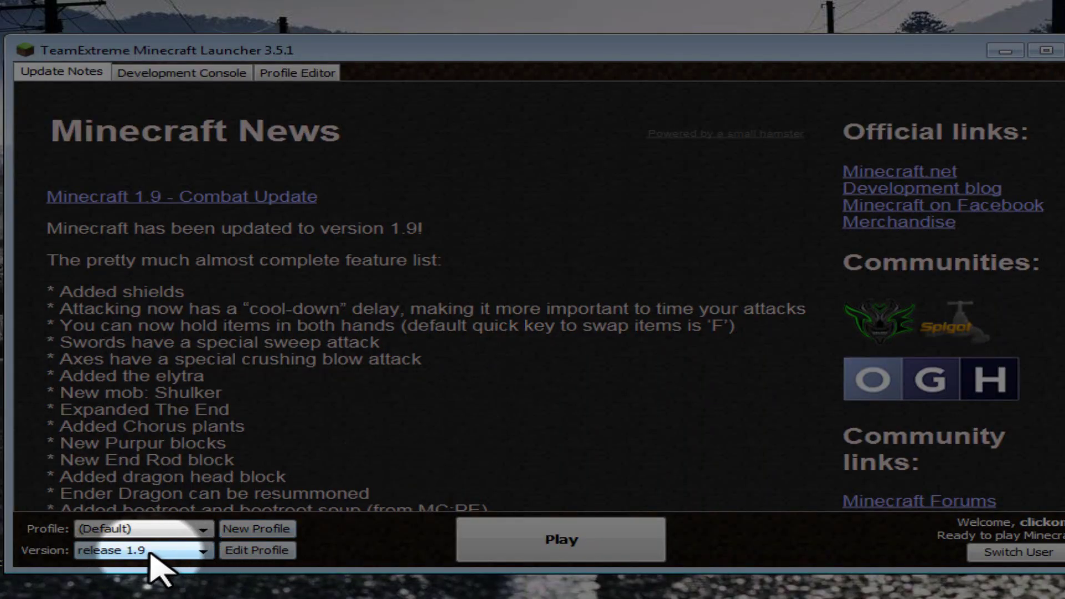
pyautogui.click(272, 555)
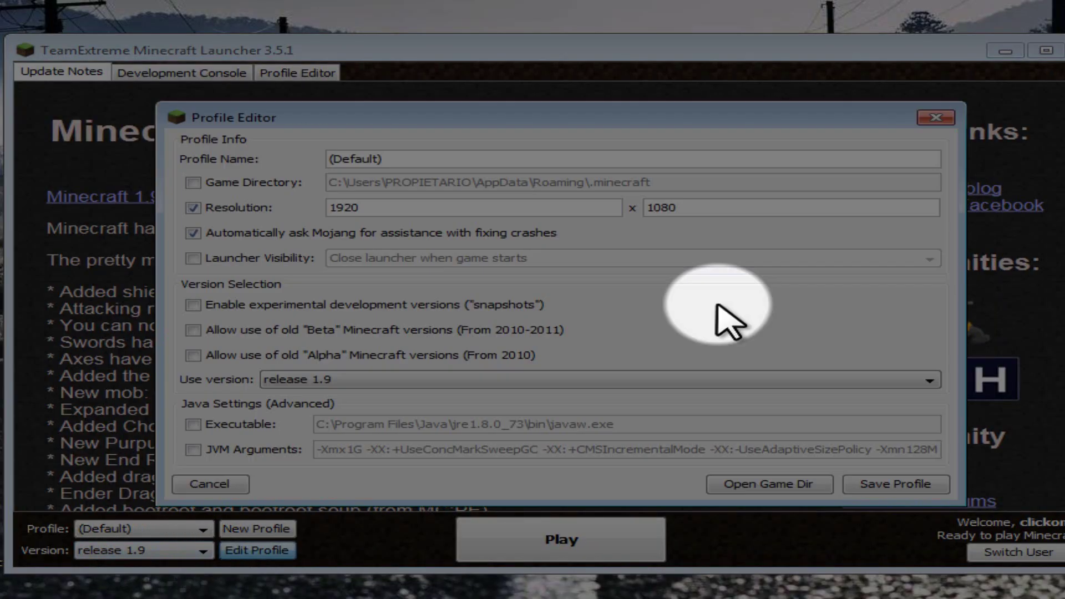
pyautogui.click(570, 380)
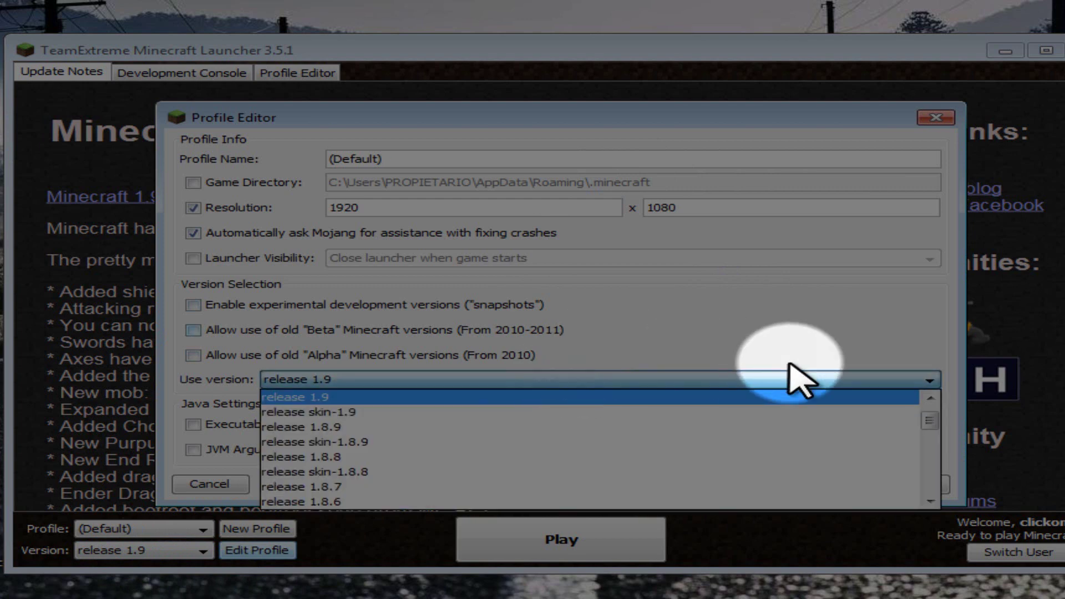
pyautogui.scroll(1, 932, 424)
pyautogui.moveTo(932, 424); pyautogui.dragTo(944, 511)
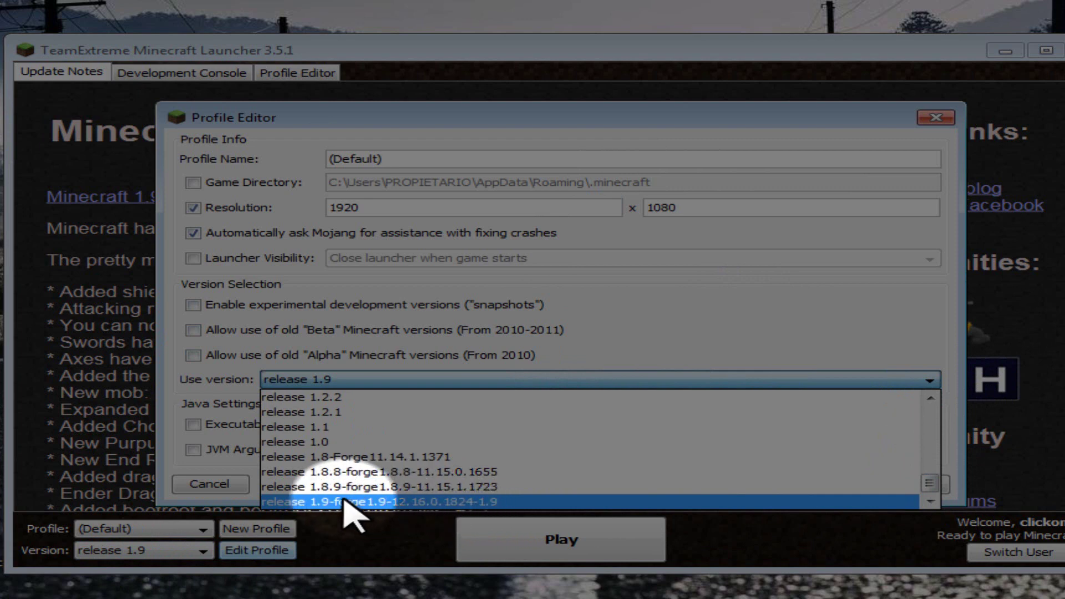
pyautogui.click(364, 502)
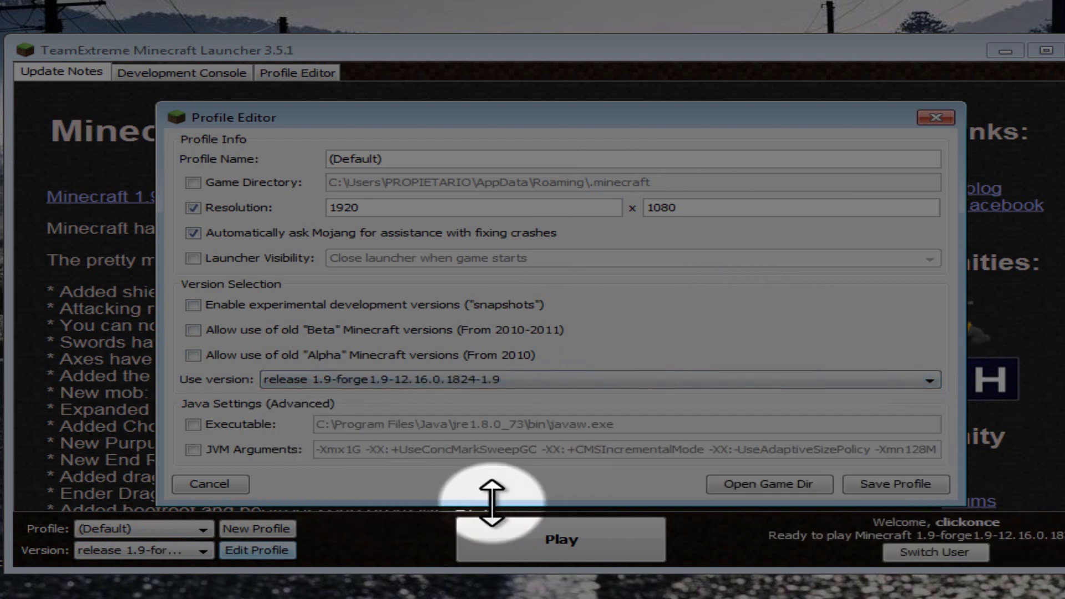
pyautogui.click(921, 490)
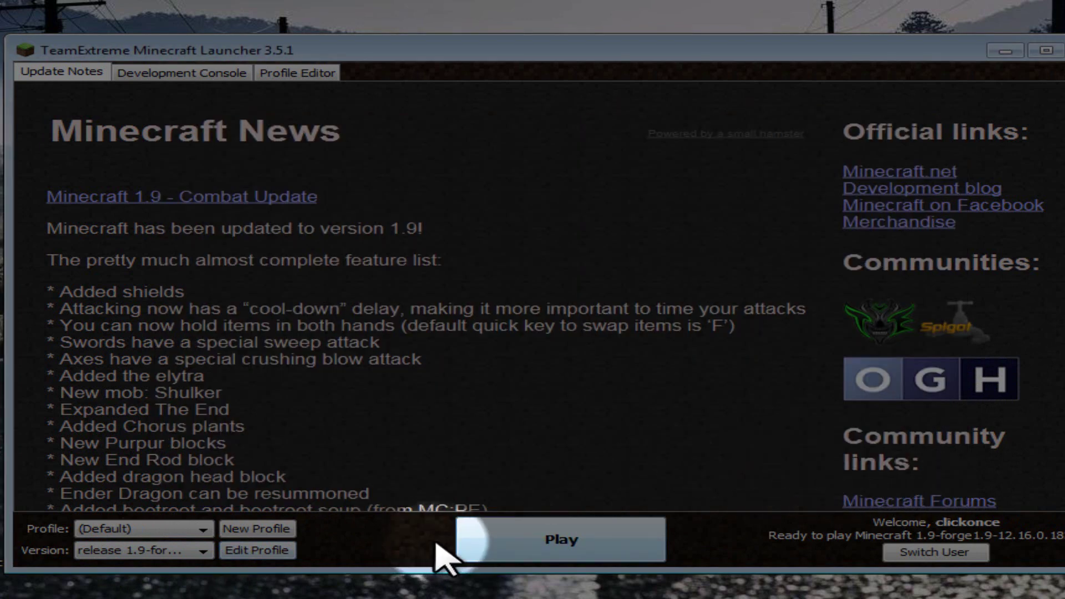
# Step: Launch Minecraft with the Forge profile, check the installed mods list, and leave the list
pyautogui.click(467, 543)
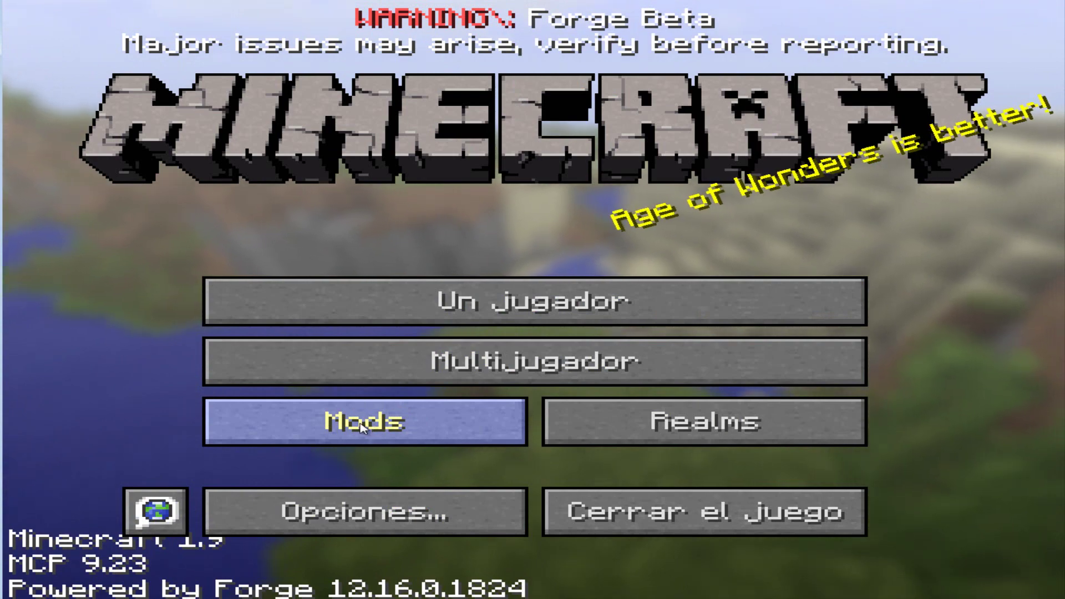
pyautogui.click(394, 427)
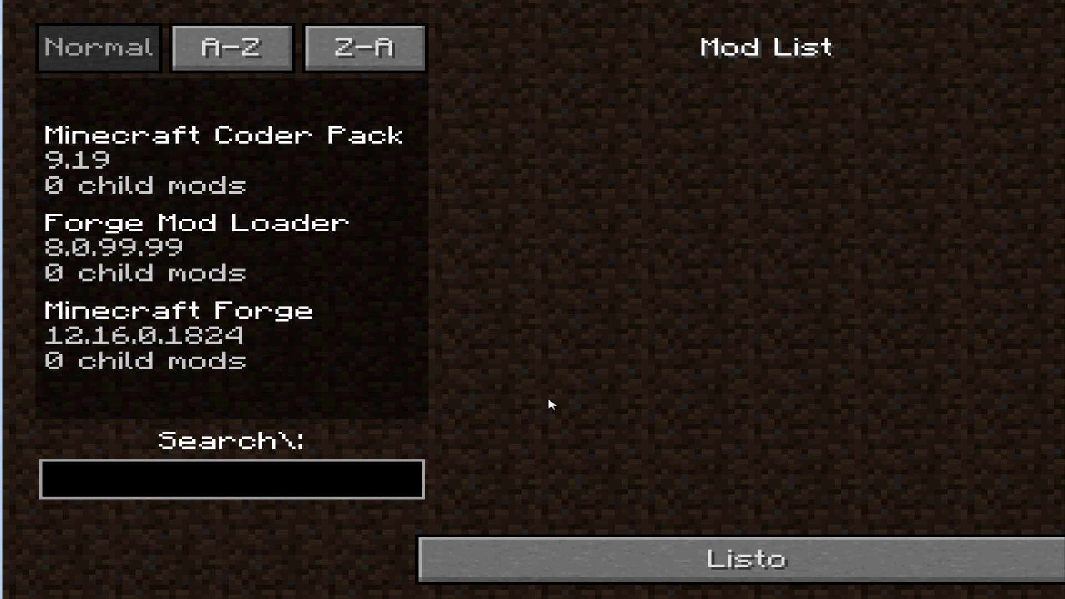
pyautogui.click(632, 552)
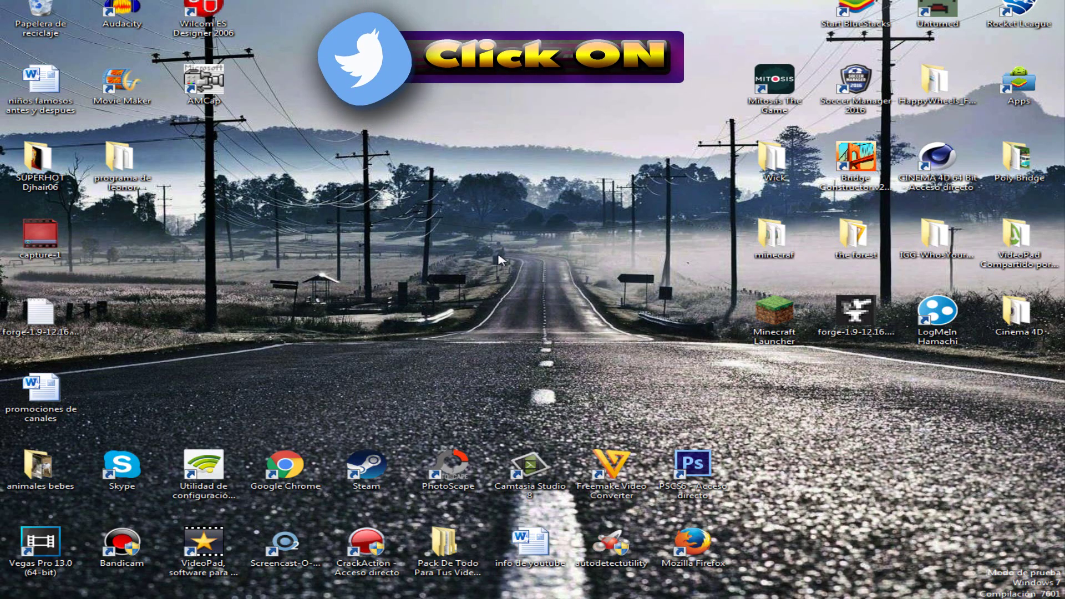
# Step: Open the AppData\Roaming folder through the Windows Run dialog and go to the mods folder inside .minecraft
pyautogui.press('super+r')
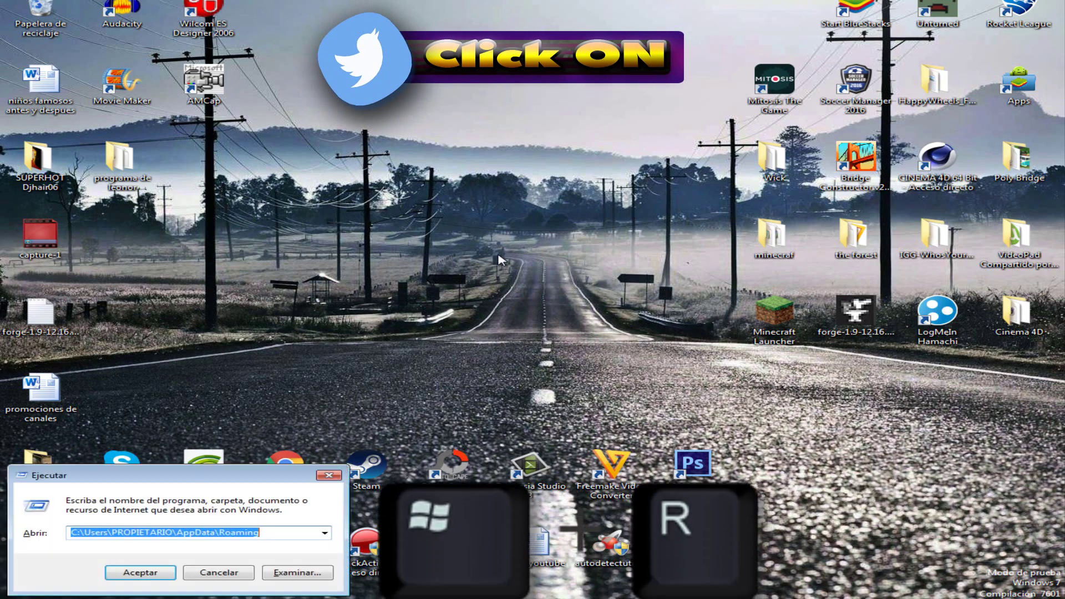
pyautogui.press('Return')
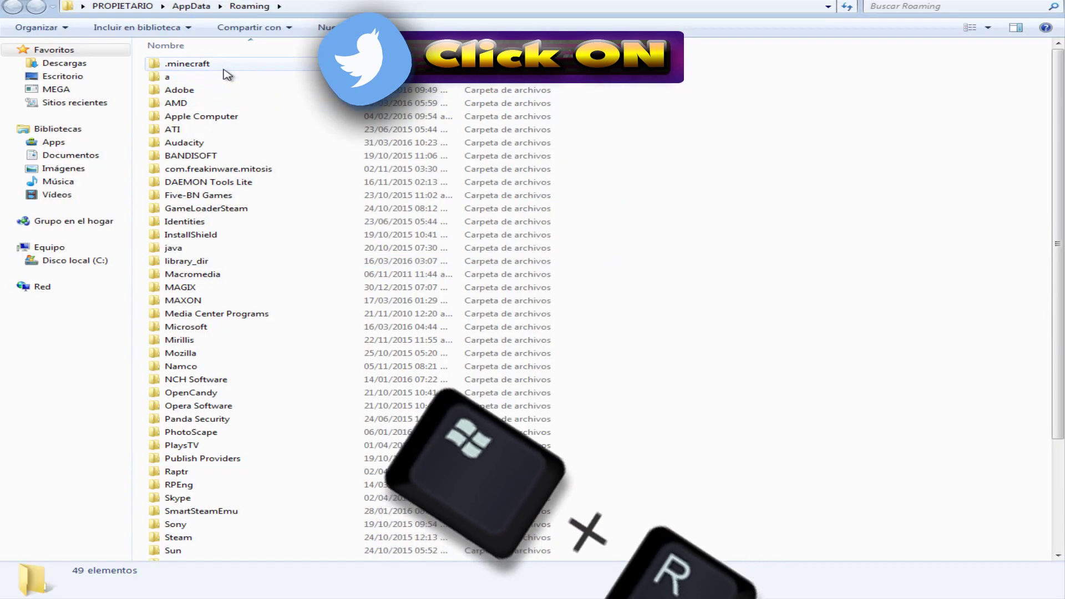
pyautogui.doubleClick(195, 66)
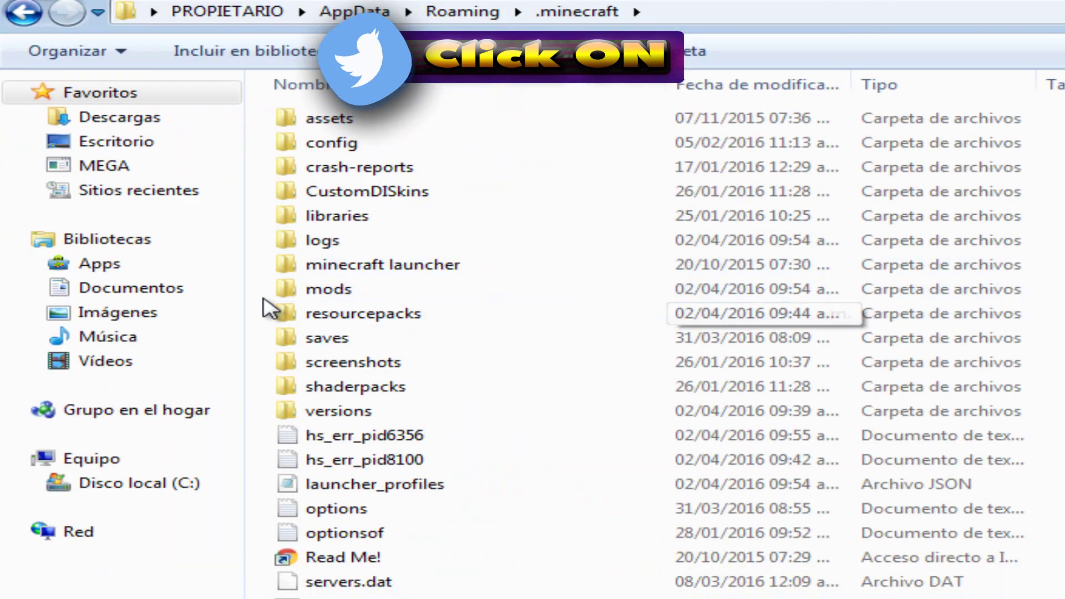
pyautogui.click(172, 157)
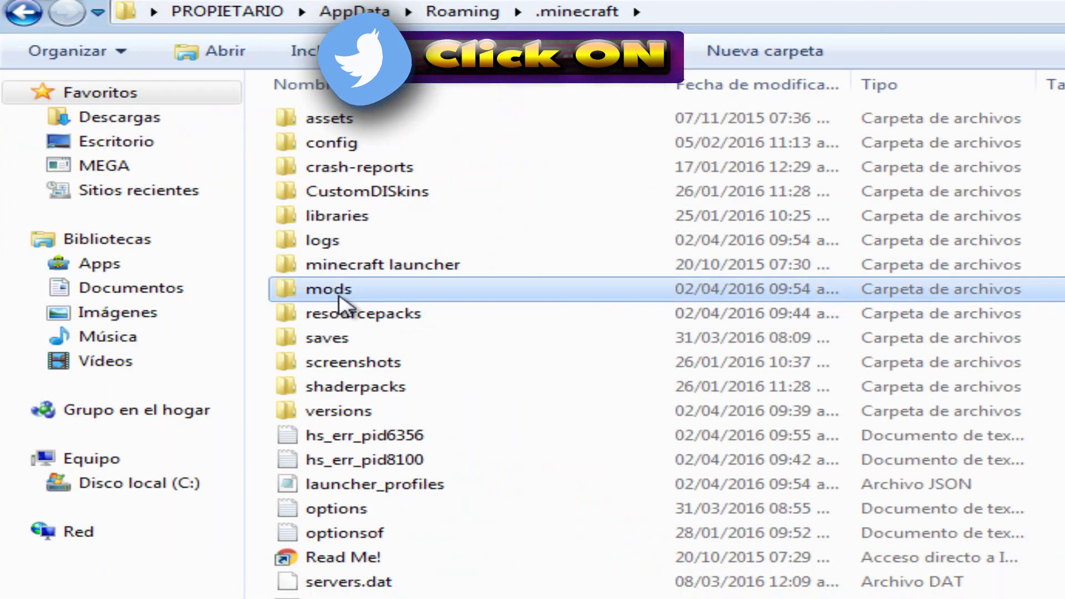
pyautogui.click(347, 296)
pyautogui.click(435, 297)
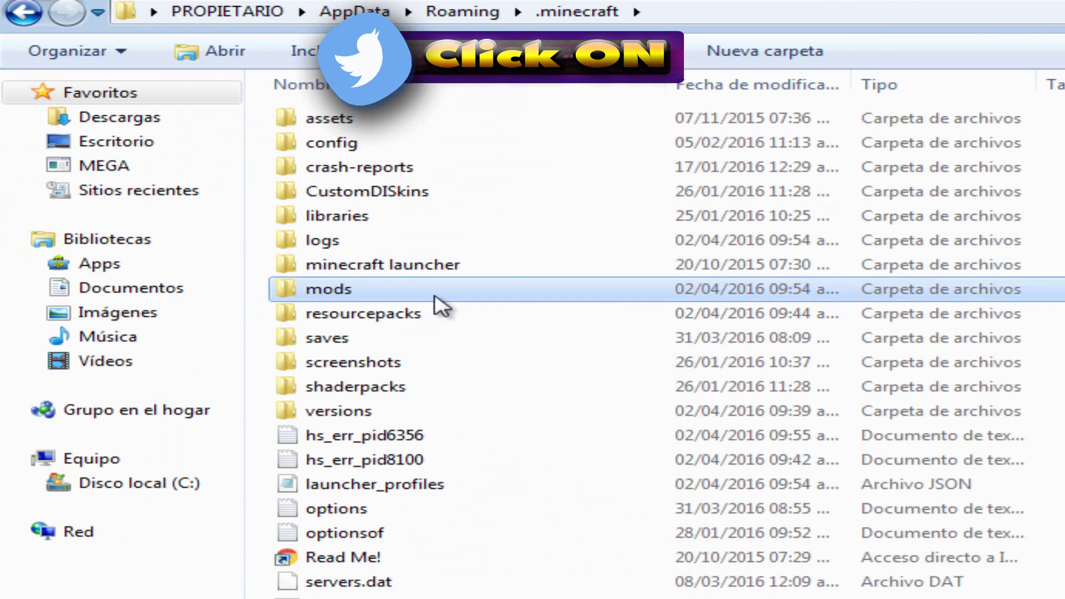
pyautogui.doubleClick(436, 296)
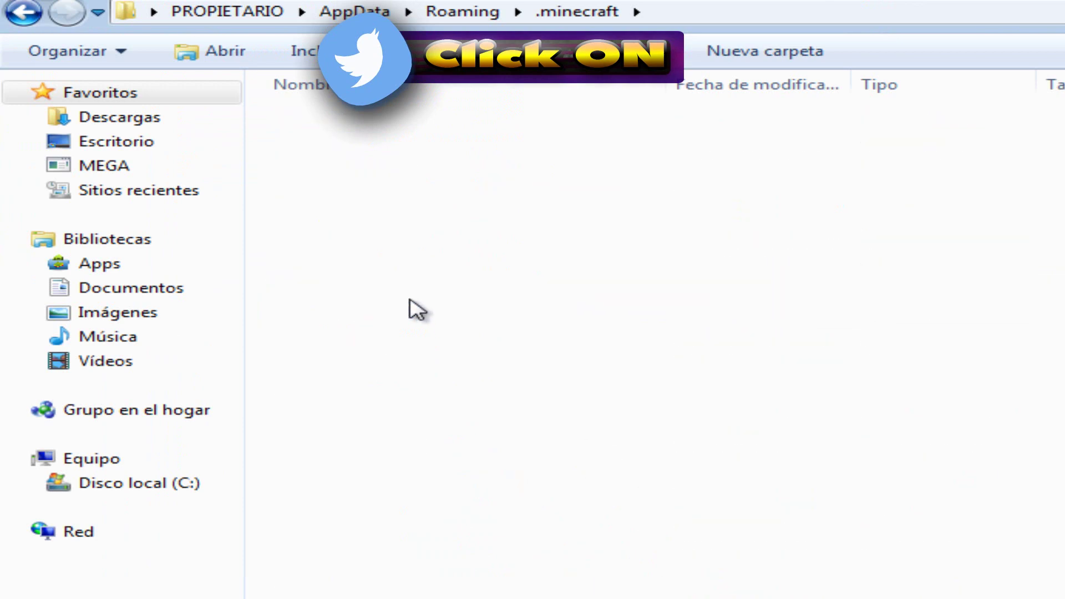
# Step: Examine the mods folder and its place in .minecraft, returning to the parent folder and reopening mods several times
pyautogui.click(39, 15)
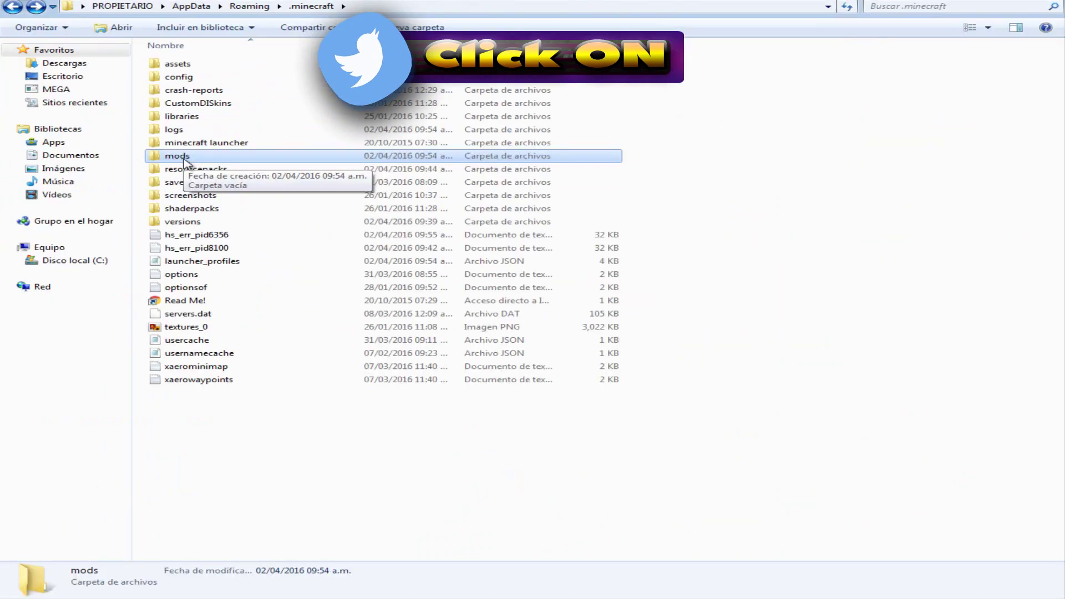
pyautogui.doubleClick(185, 161)
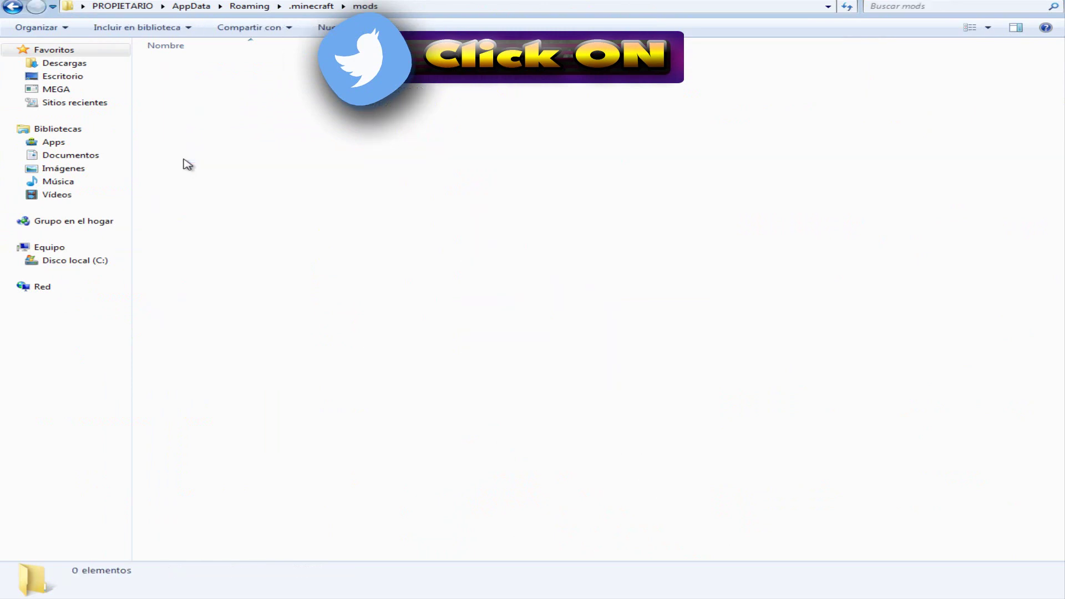
pyautogui.click(11, 9)
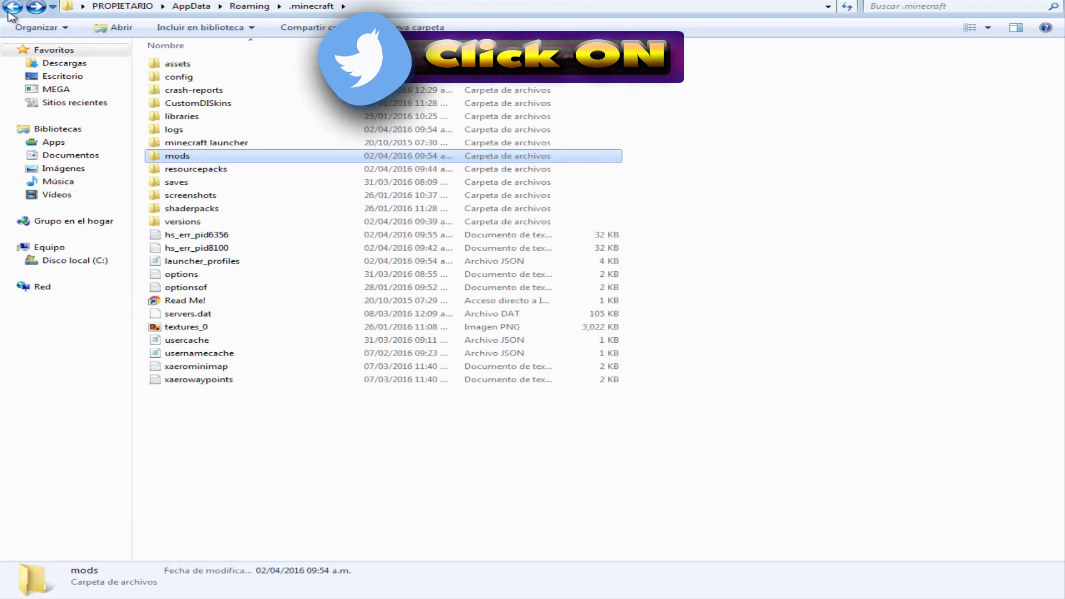
pyautogui.doubleClick(179, 156)
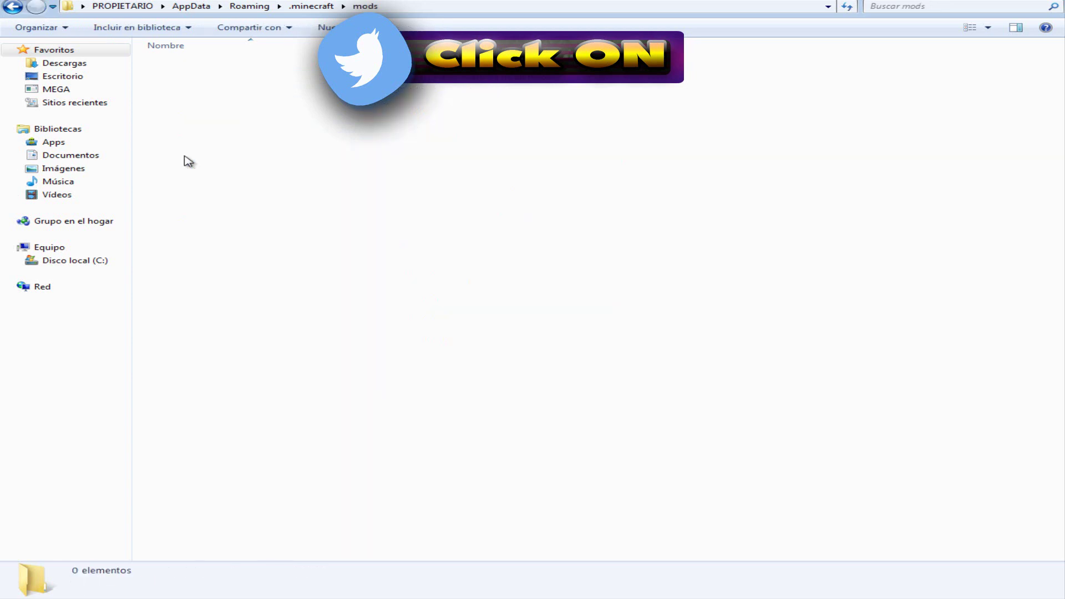
pyautogui.click(8, 8)
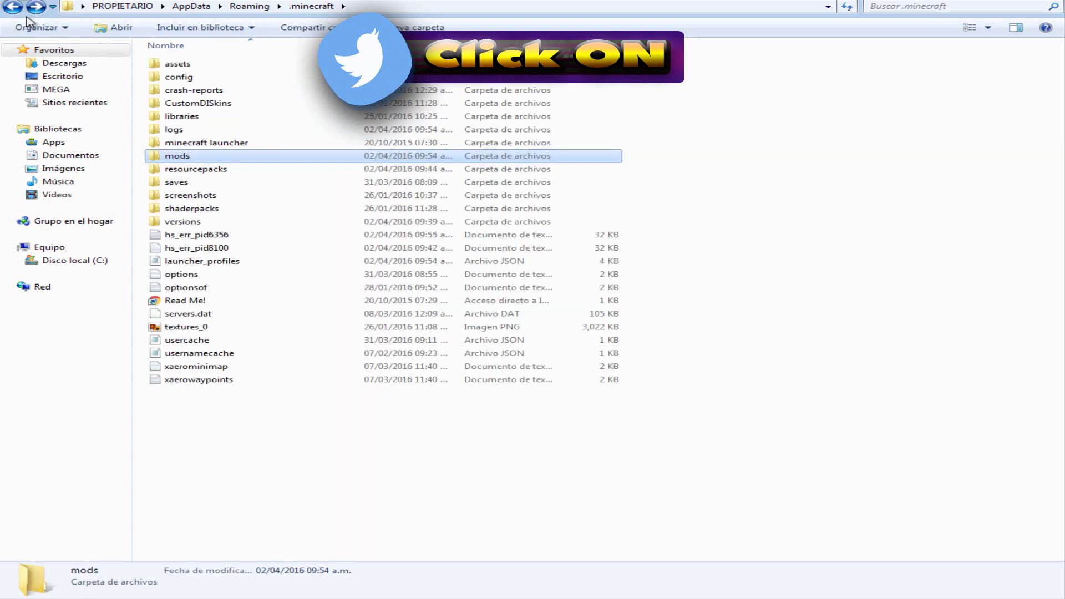
pyautogui.doubleClick(180, 158)
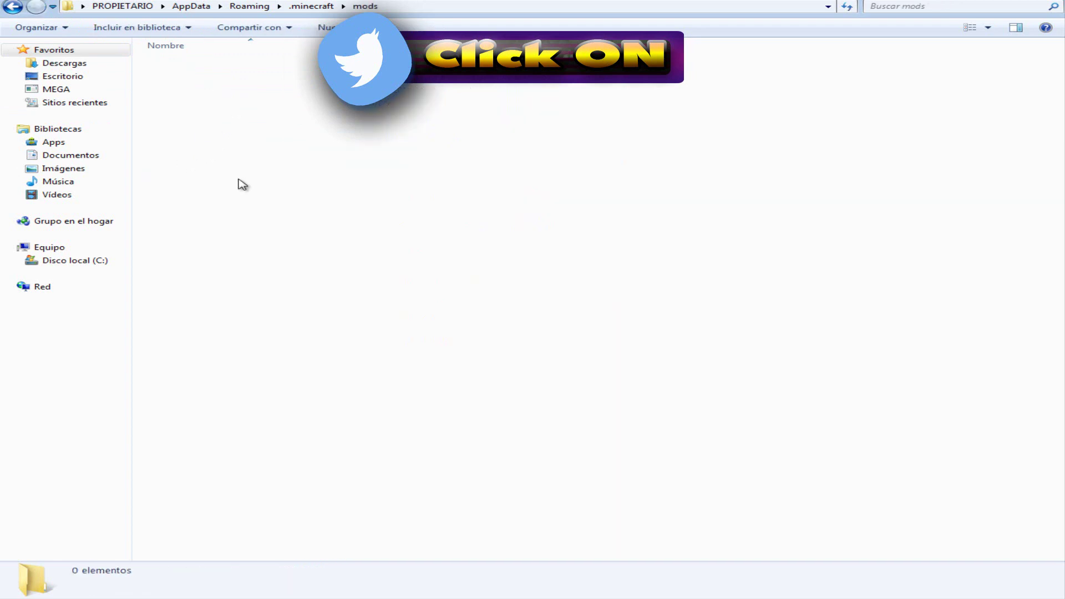
pyautogui.click(28, 7)
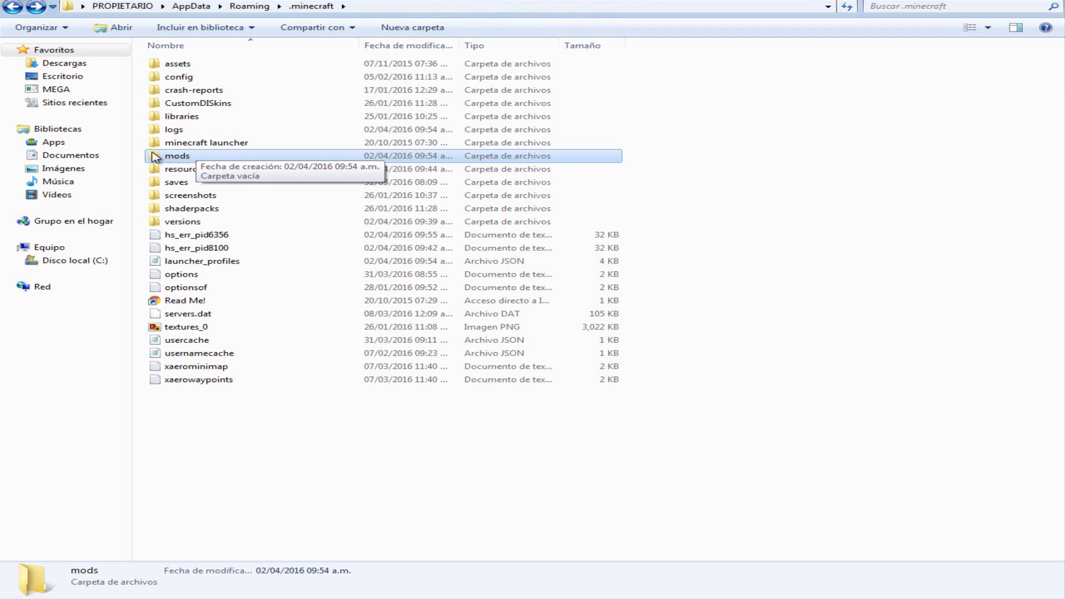
pyautogui.moveTo(167, 165); pyautogui.dragTo(195, 164)
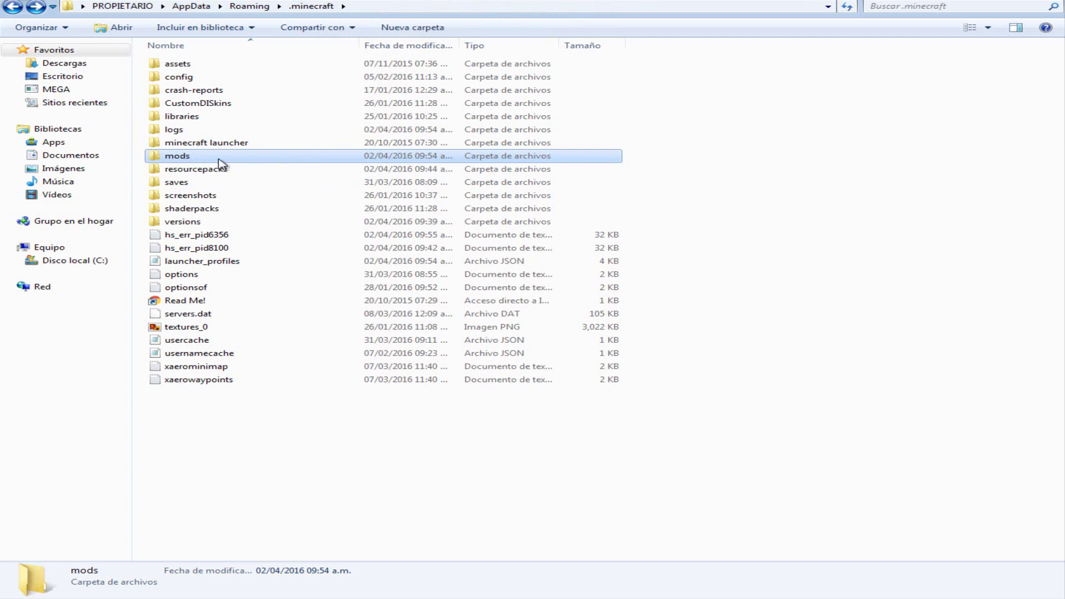
pyautogui.doubleClick(219, 159)
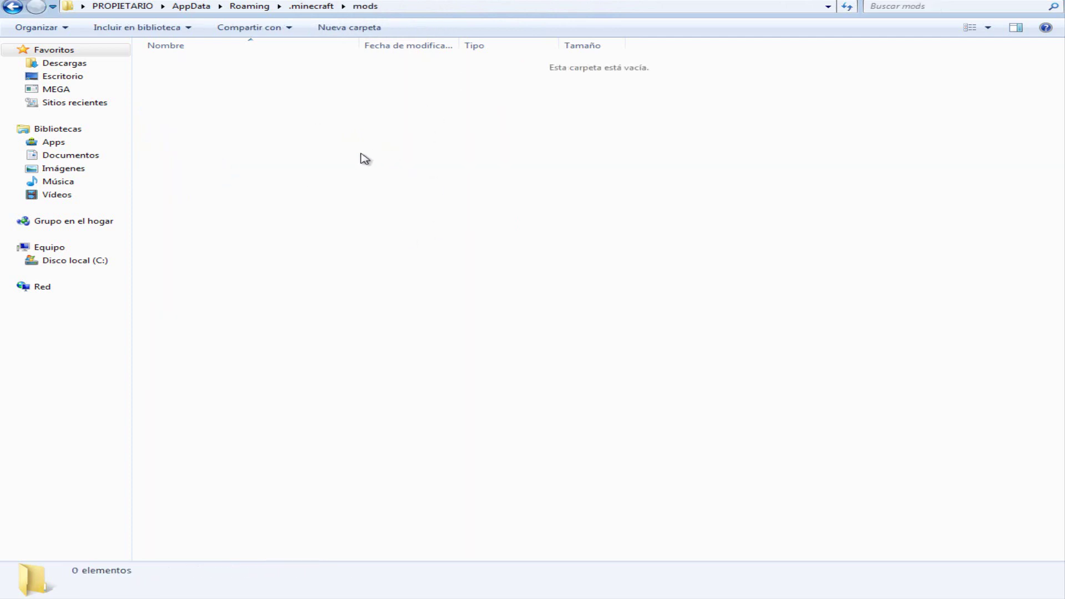